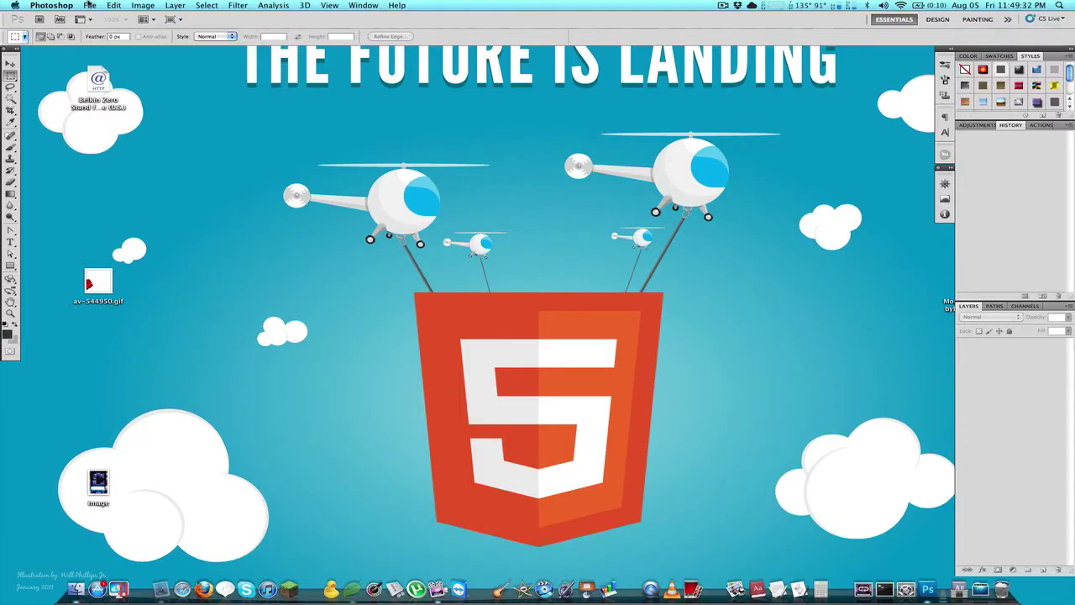
# Create a new white 1000 × 600 px document, Untitled-1, and move its window into place
pyautogui.press('Tab')
pyautogui.press('Tab')
pyautogui.click(89, 5)
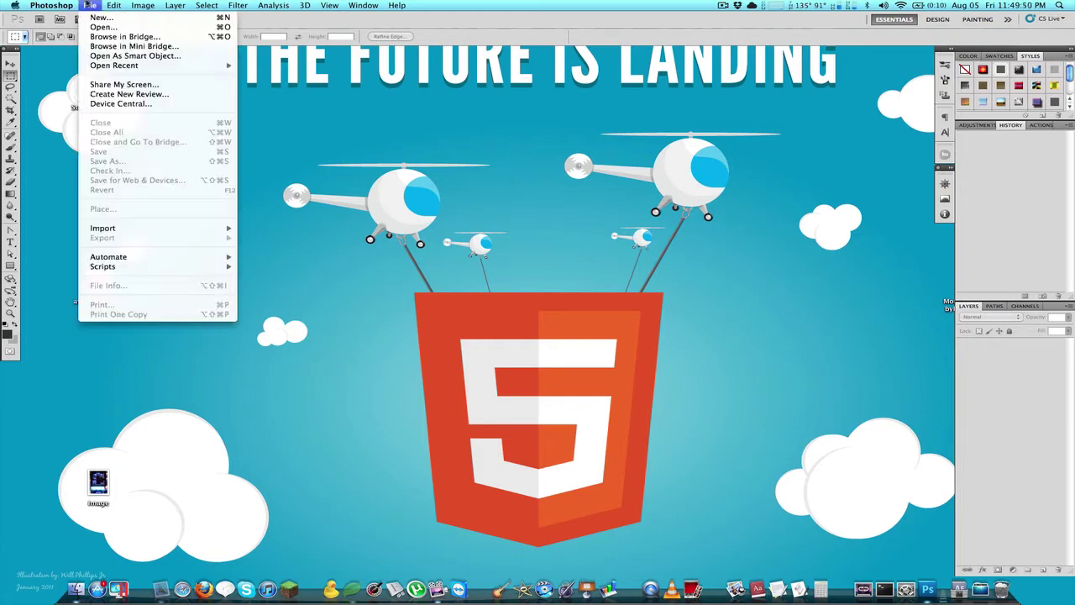
pyautogui.click(96, 17)
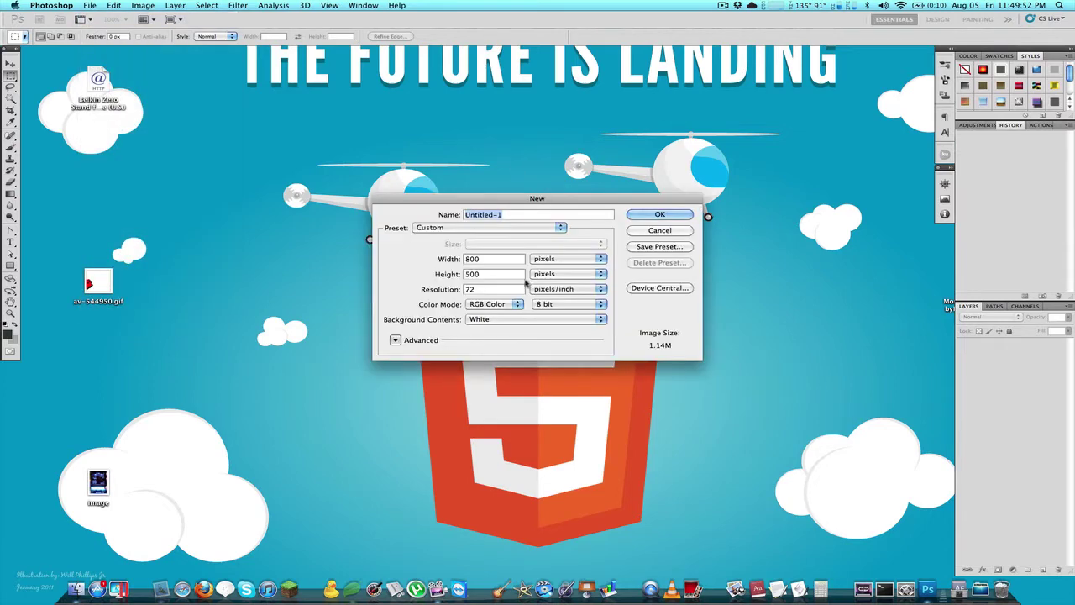
pyautogui.press('Tab')
pyautogui.write('1000')
pyautogui.press('Tab')
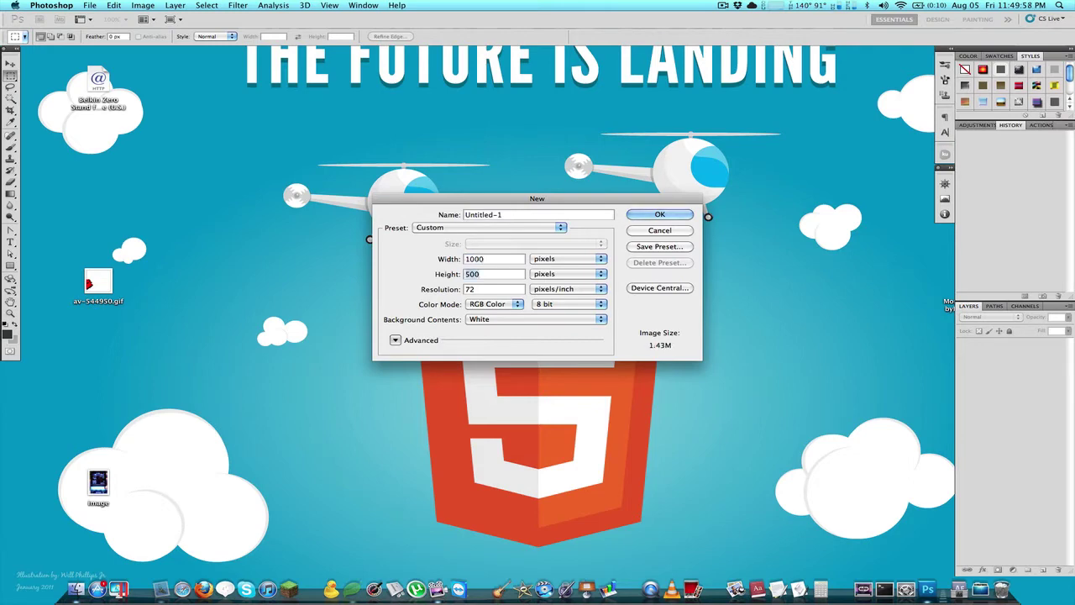
pyautogui.write('1000')
pyautogui.press('Return')
pyautogui.moveTo(341, 52); pyautogui.dragTo(548, 124)
pyautogui.click(38, 5)
# Raise the canvas height from 600 to 1000 px and resize the window to fit it
pyautogui.moveTo(143, 5)
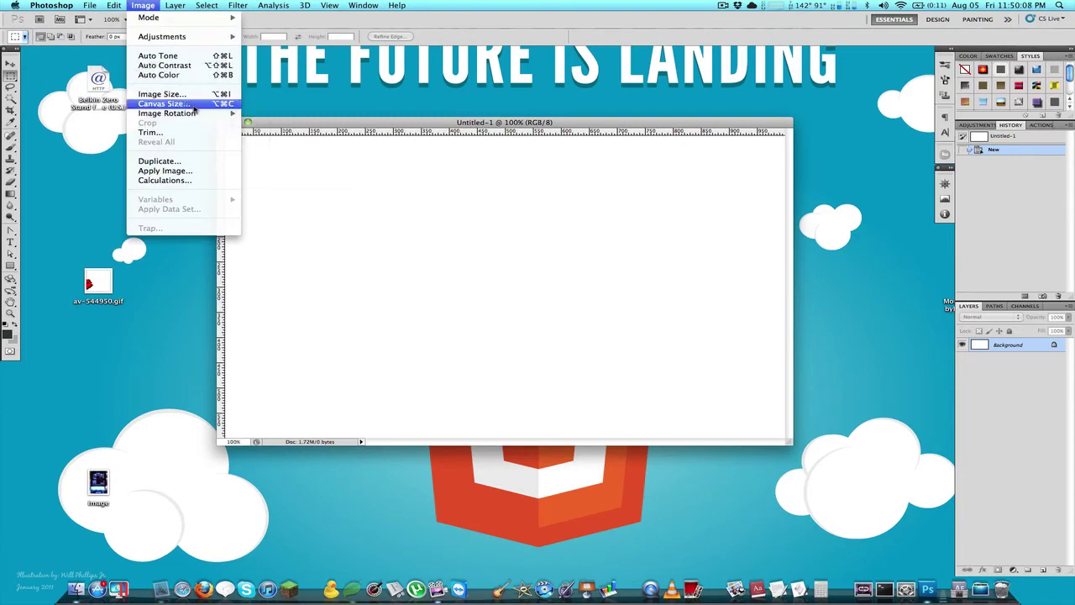
pyautogui.click(164, 103)
pyautogui.doubleClick(531, 274)
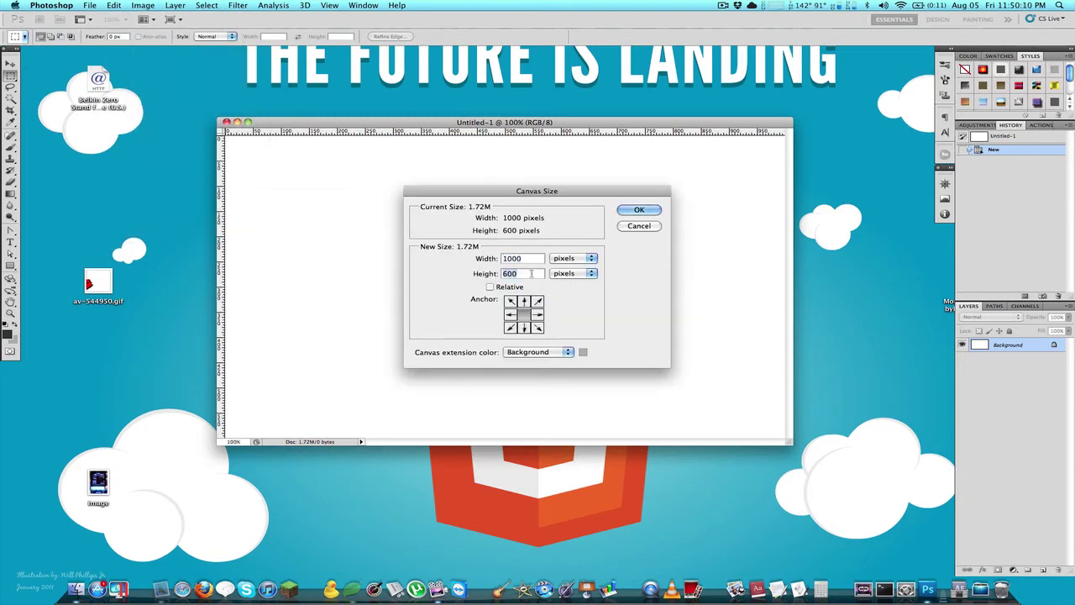
pyautogui.write('1000')
pyautogui.press('Return')
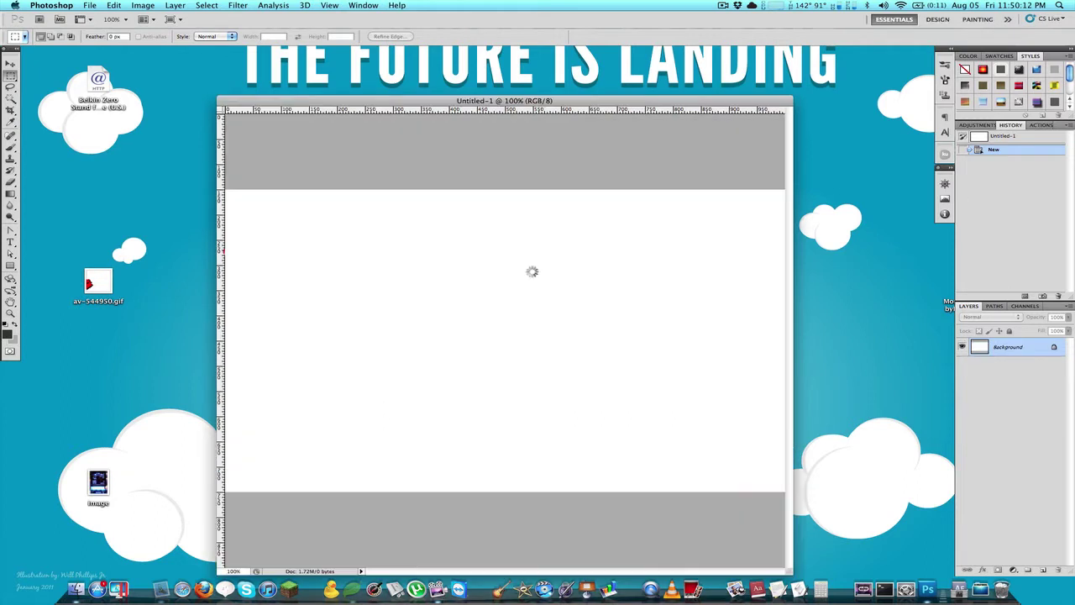
pyautogui.moveTo(493, 114); pyautogui.dragTo(474, 96)
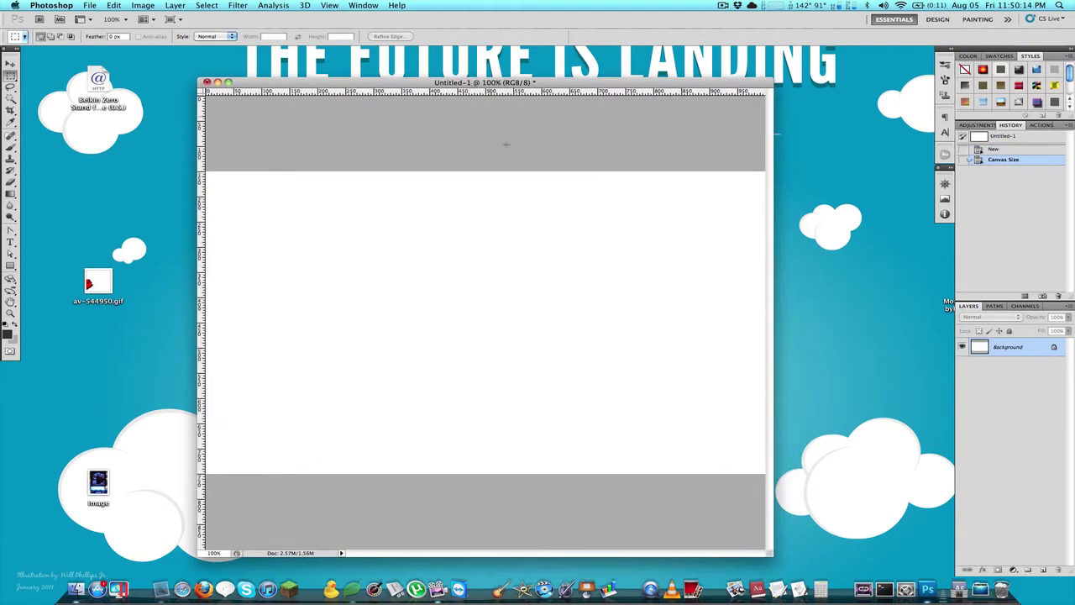
pyautogui.moveTo(768, 551); pyautogui.dragTo(830, 578)
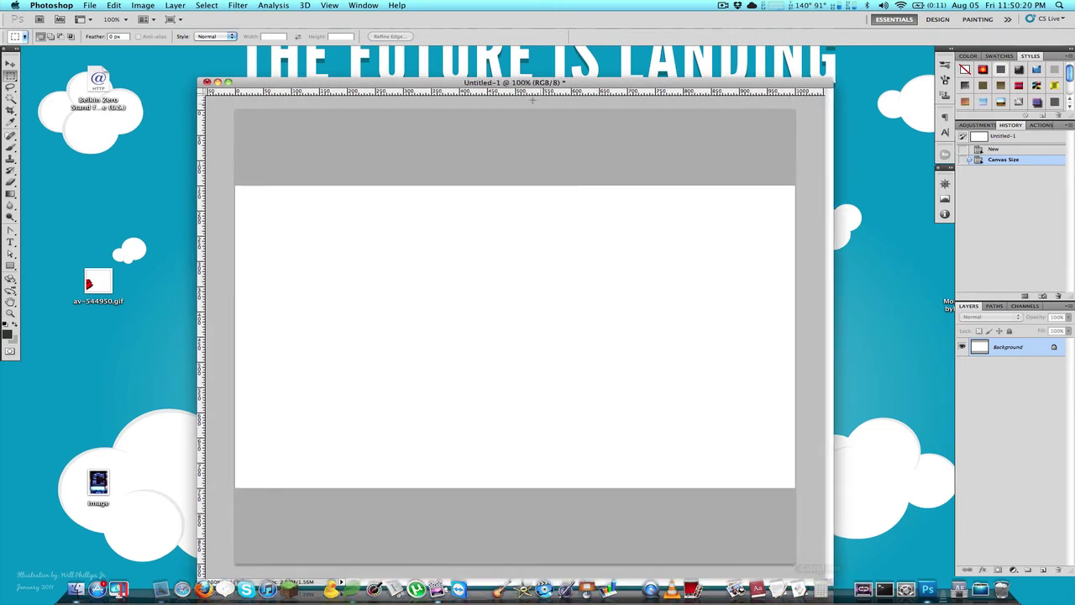
pyautogui.moveTo(510, 82); pyautogui.dragTo(508, 55)
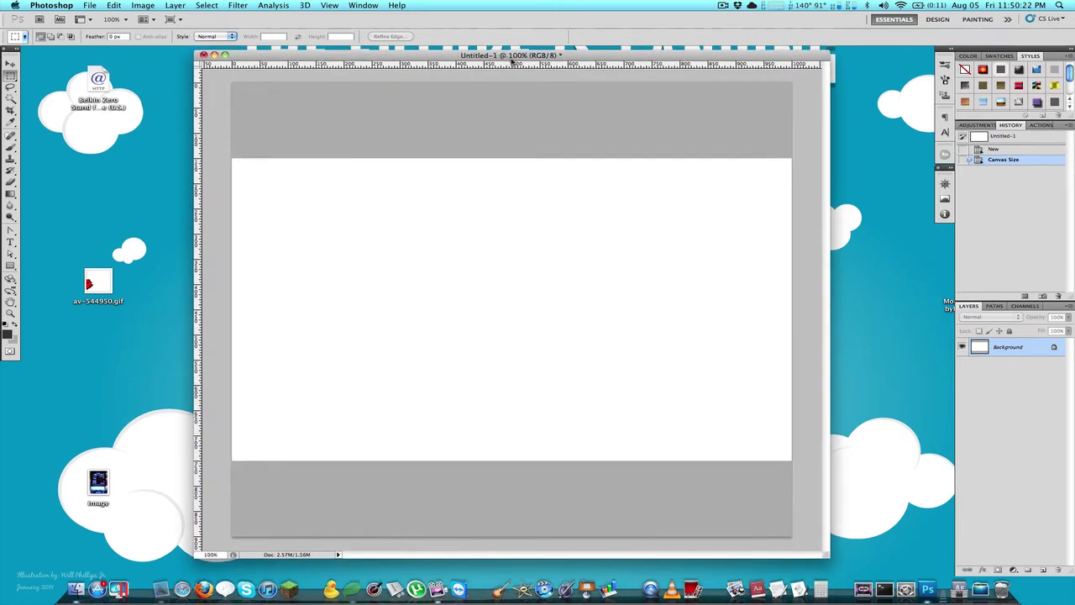
pyautogui.doubleClick(1023, 351)
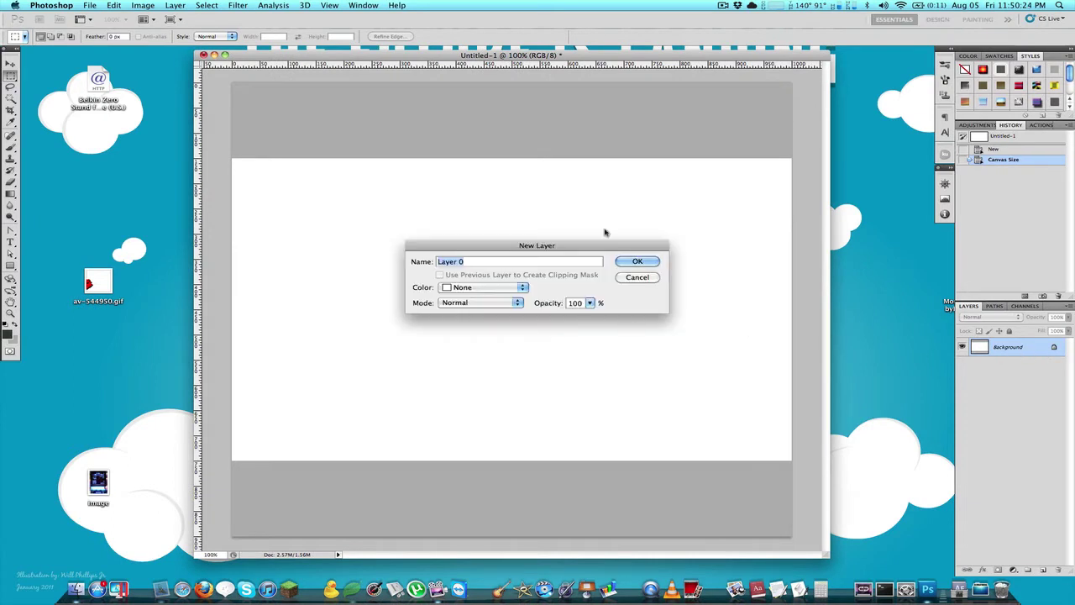
# Convert the Background into Layer 0 and fill it with light grey #ededed
pyautogui.click(637, 261)
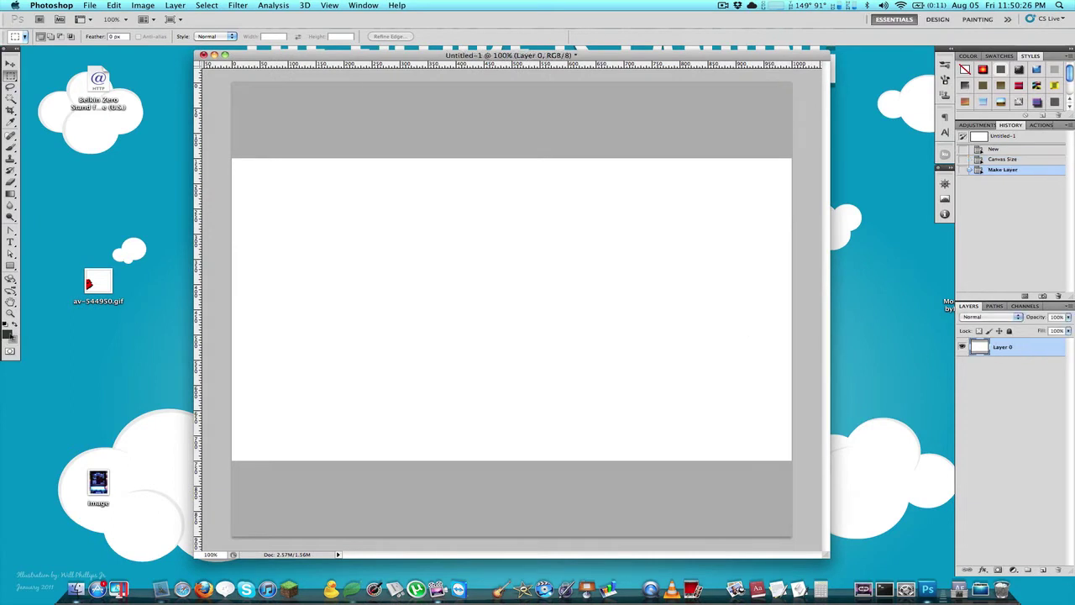
pyautogui.click(10, 334)
pyautogui.moveTo(588, 441); pyautogui.dragTo(545, 423)
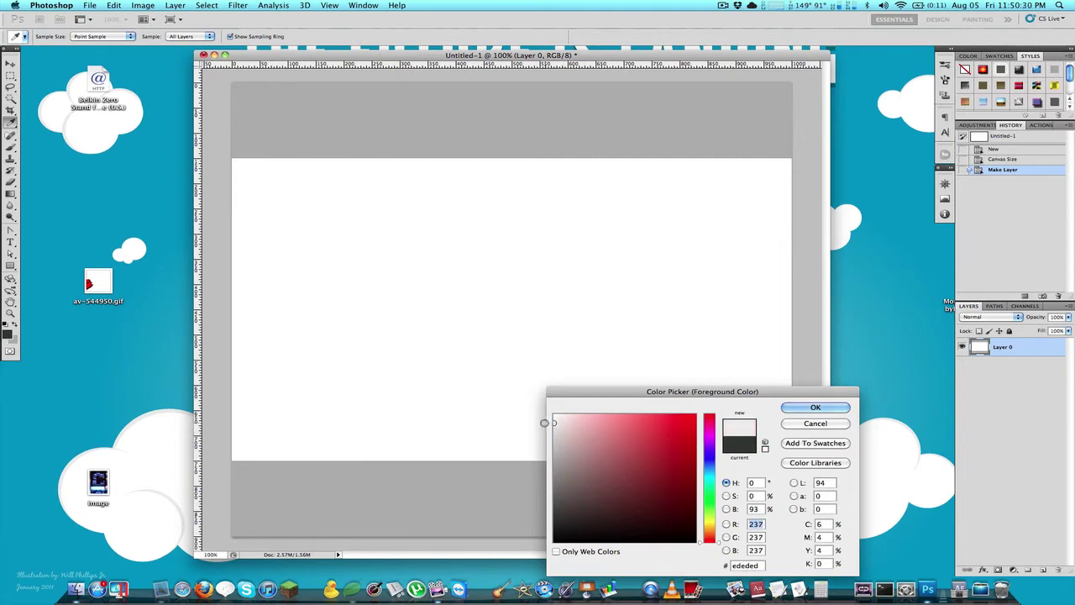
pyautogui.click(811, 407)
pyautogui.hotkey('alt', 'BackSpace')
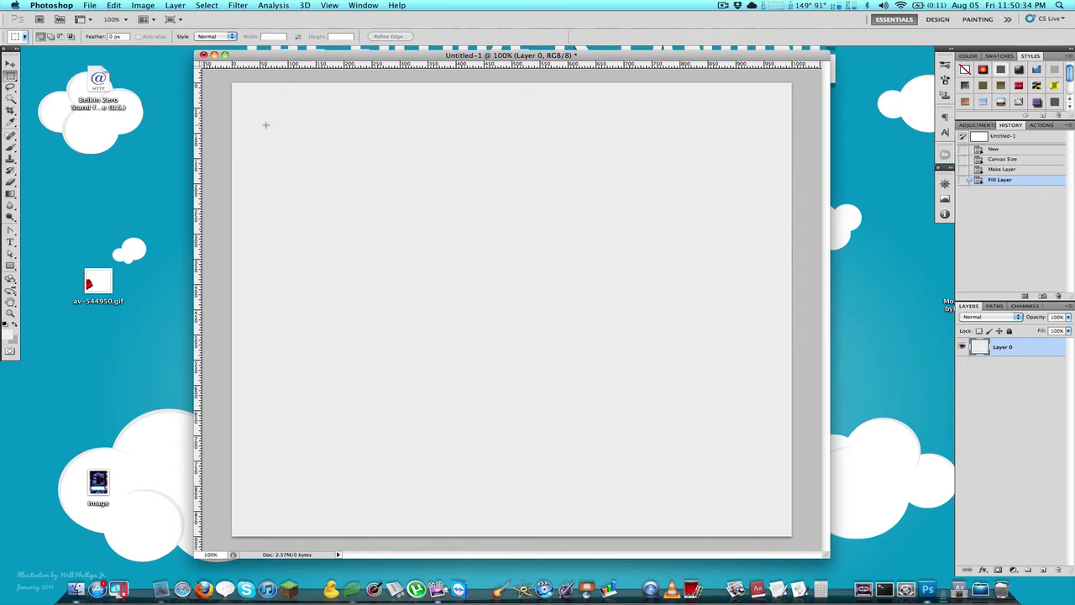
pyautogui.press('v')
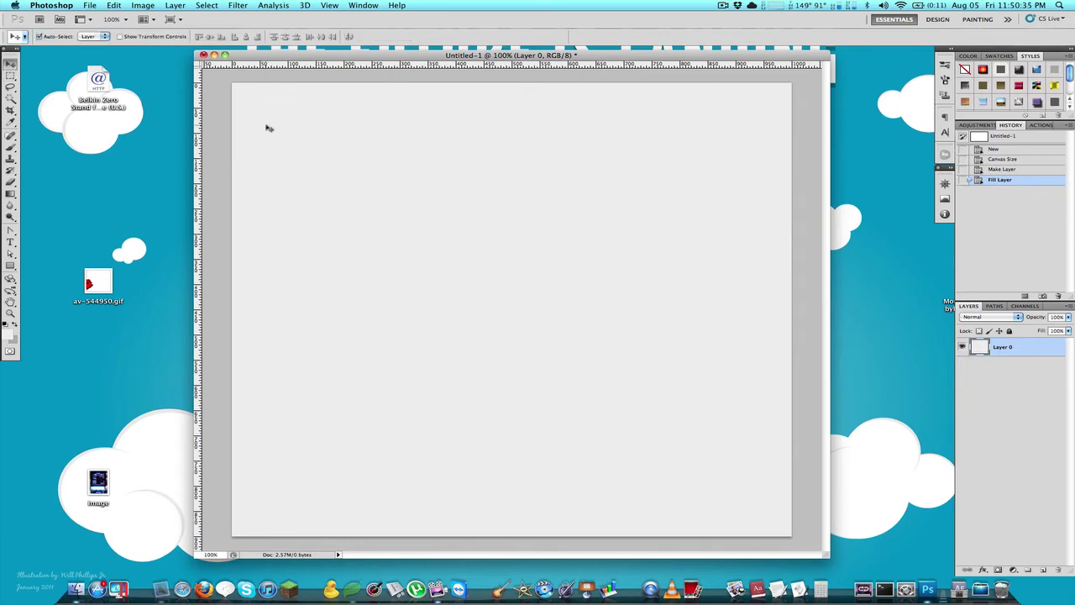
pyautogui.click(10, 266)
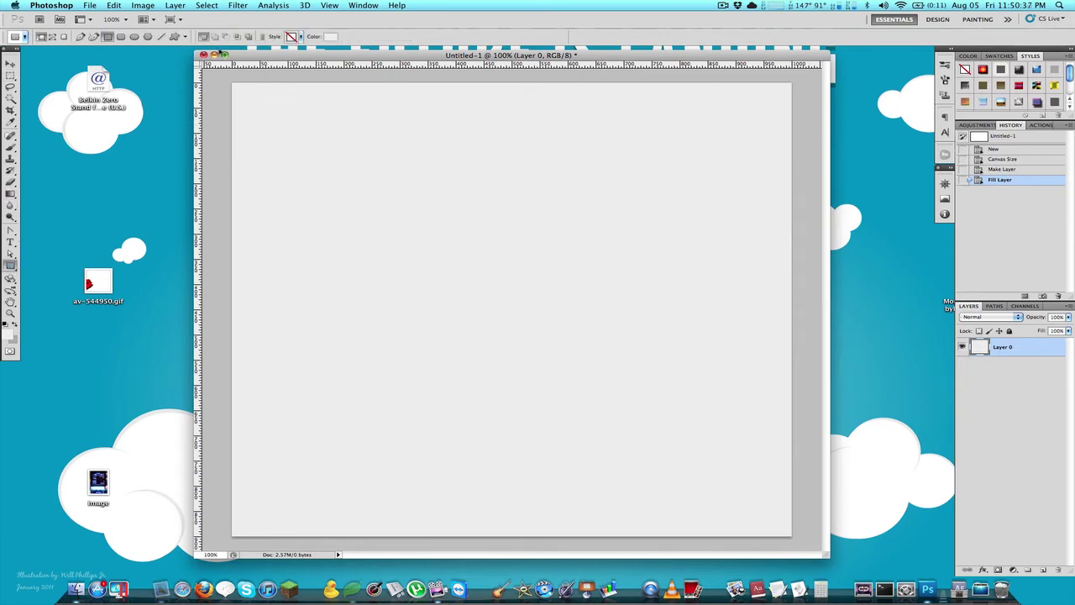
# Draw a #383838 dark grey rectangle bar across the canvas top and nudge it flush to the edge
pyautogui.click(327, 38)
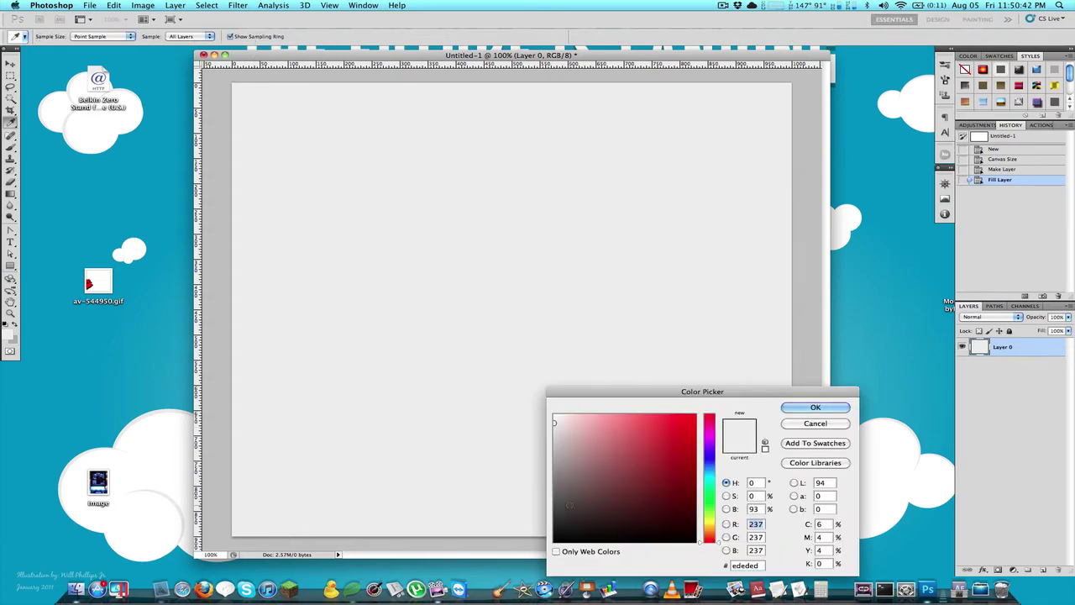
pyautogui.click(554, 514)
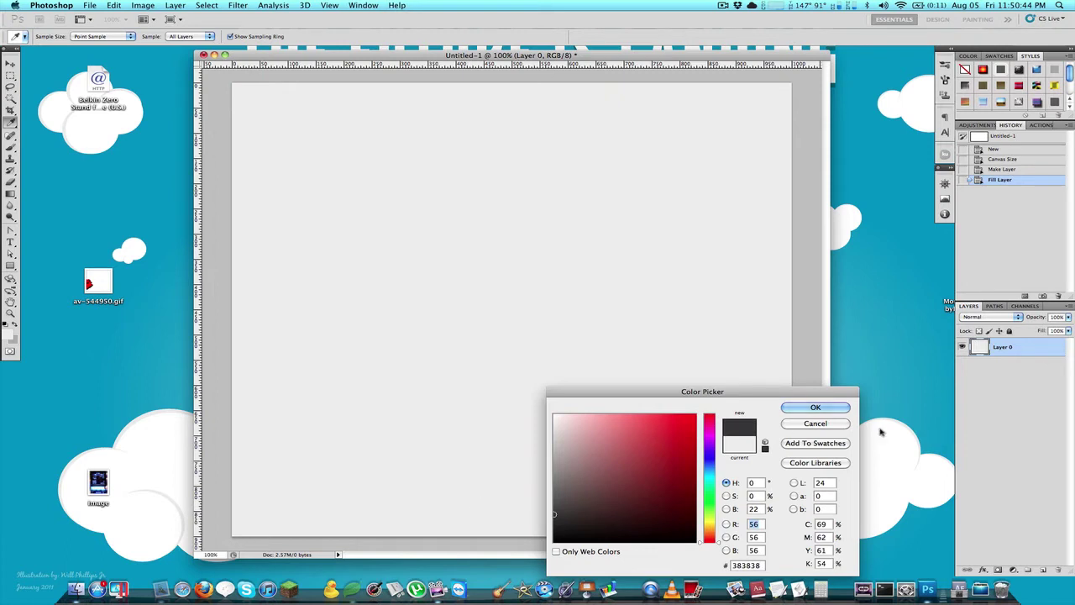
pyautogui.click(821, 409)
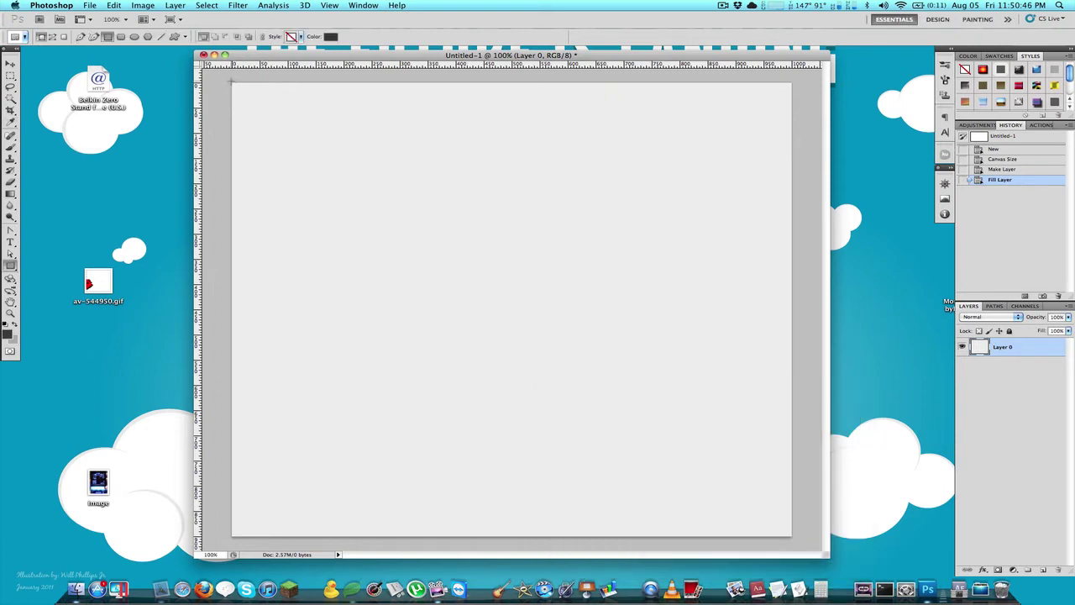
pyautogui.moveTo(230, 80); pyautogui.dragTo(792, 91)
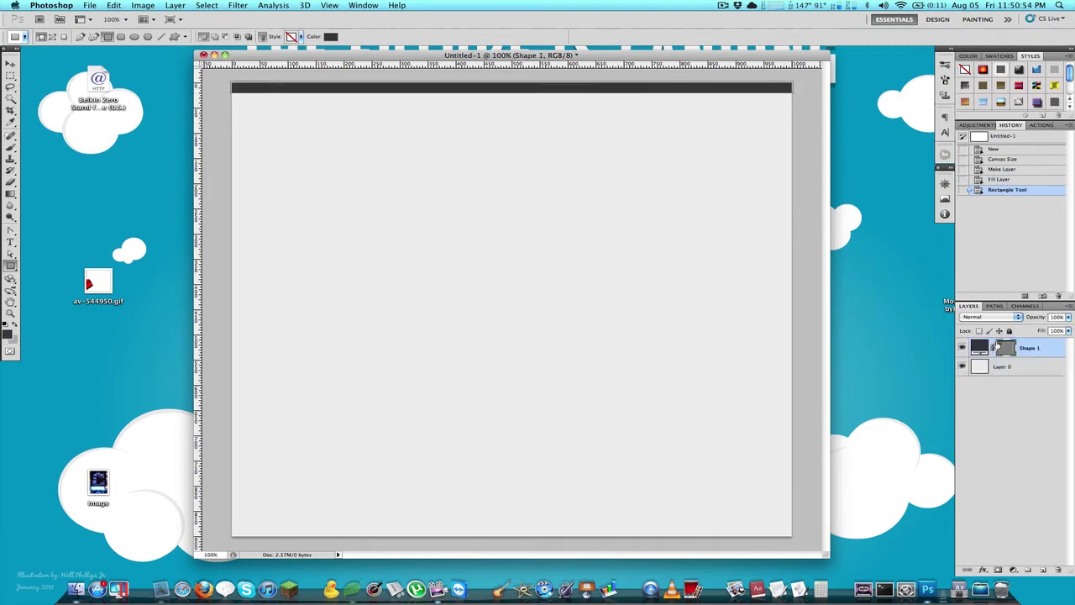
pyautogui.press('v')
pyautogui.press('Up')
pyautogui.press('Up')
pyautogui.press('Up')
pyautogui.press('Up')
pyautogui.press('Up')
pyautogui.press('Up')
pyautogui.press('Up')
pyautogui.press('Up')
pyautogui.press('Up')
pyautogui.press('Up')
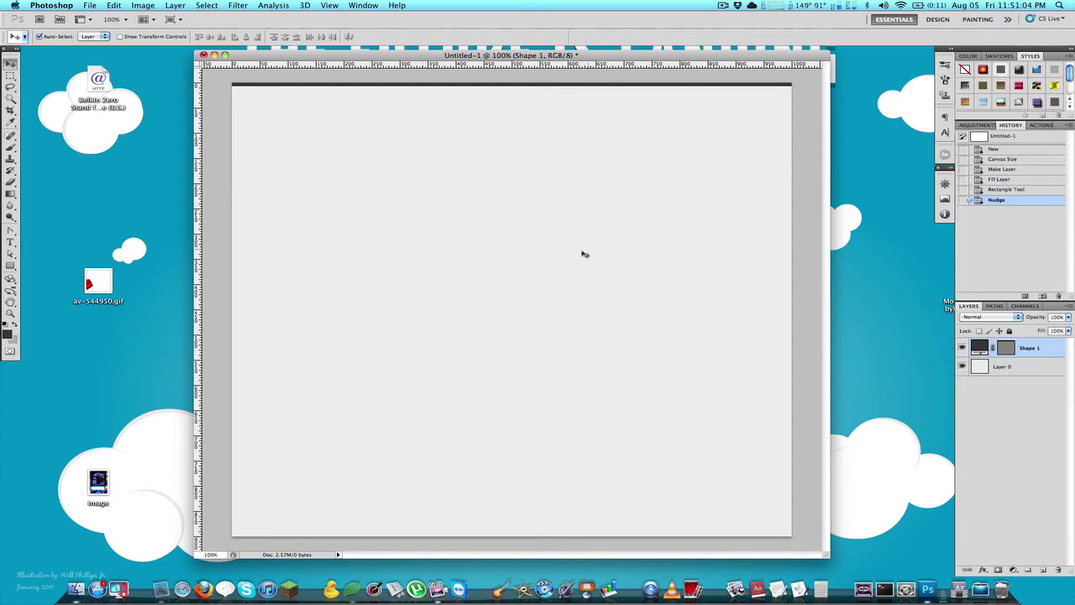
pyautogui.press('t')
# Set the type to Georgia with an orange-red (f26522) text colour
pyautogui.doubleClick(99, 36)
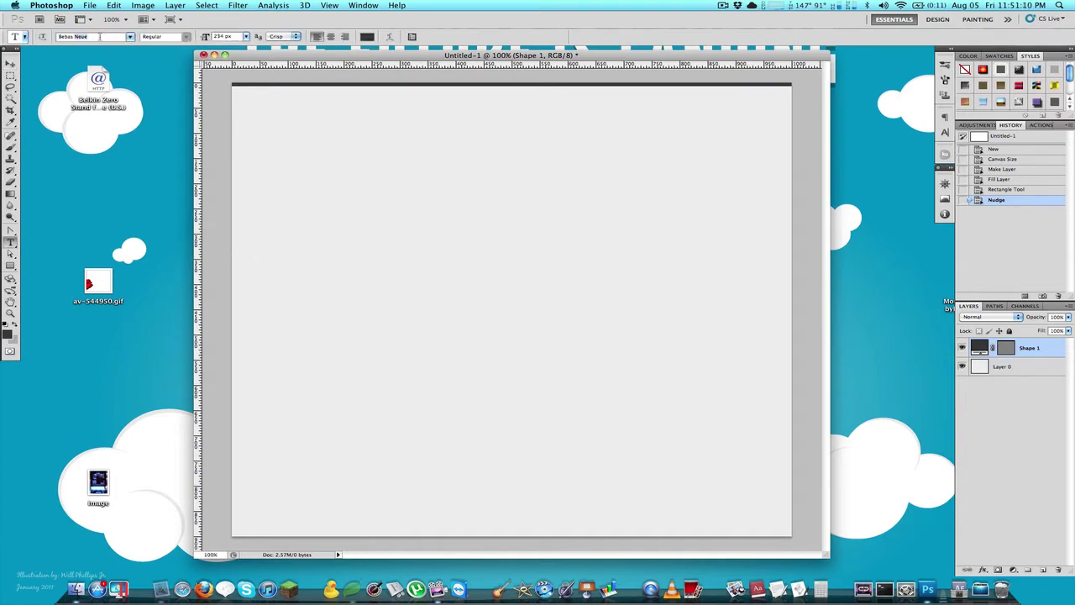
pyautogui.write('Georgia')
pyautogui.click(367, 36)
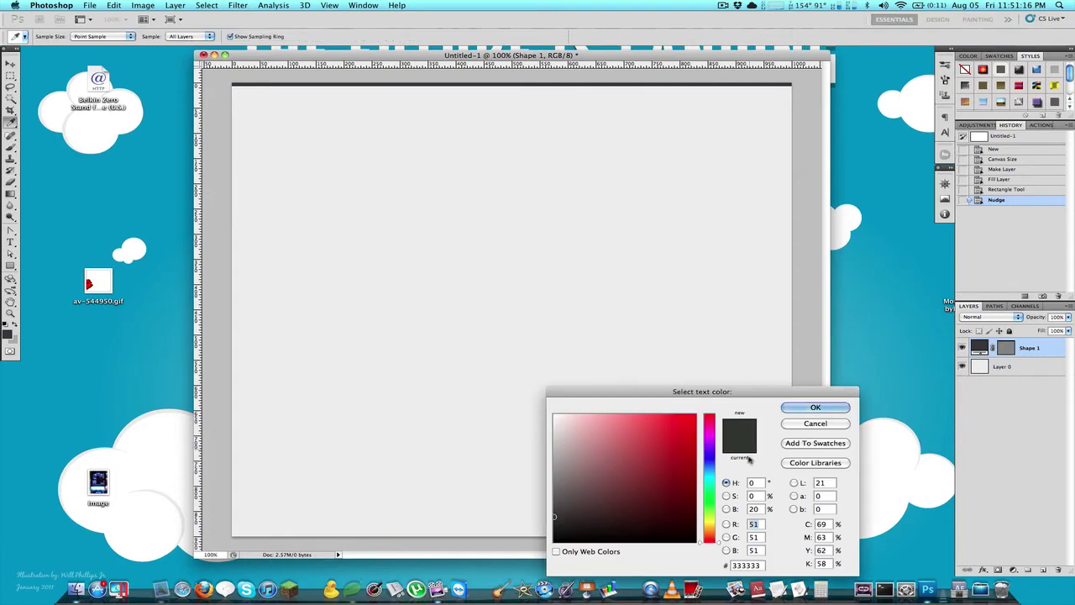
pyautogui.click(999, 55)
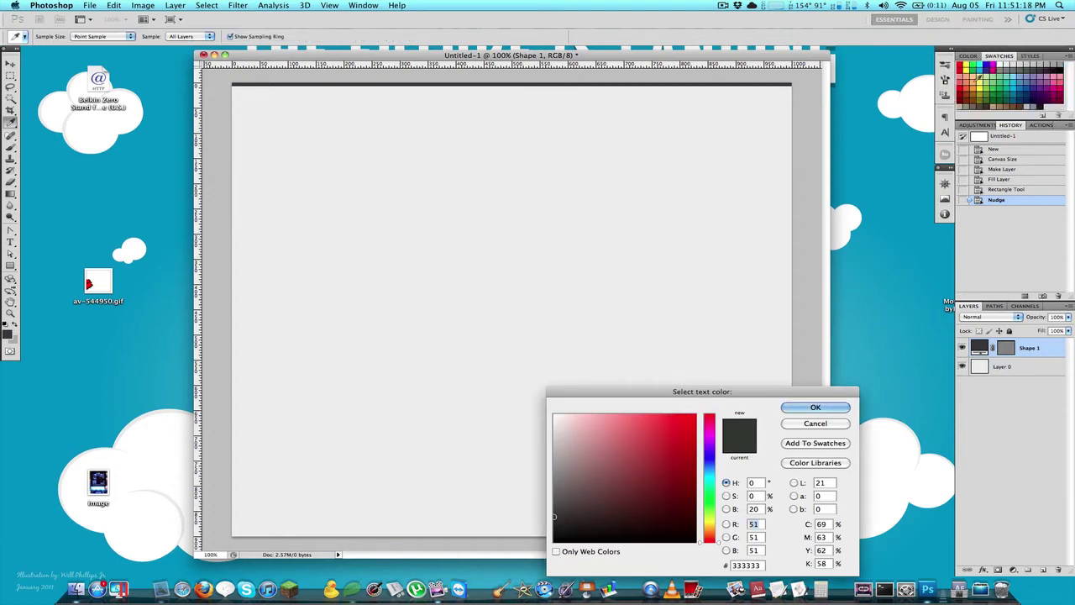
pyautogui.click(973, 78)
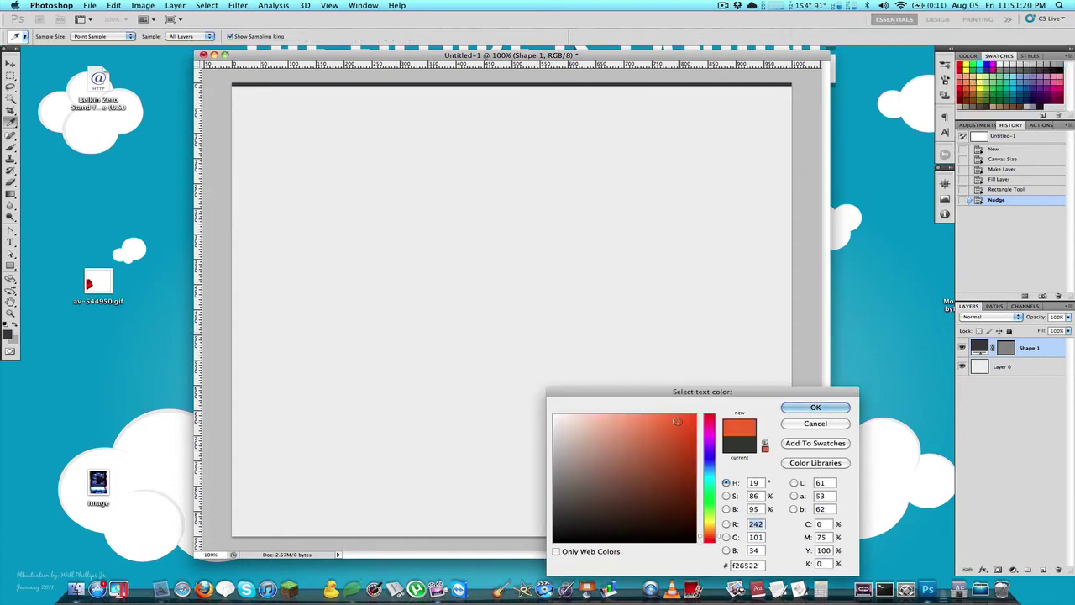
pyautogui.moveTo(677, 419); pyautogui.dragTo(686, 414)
pyautogui.press('Return')
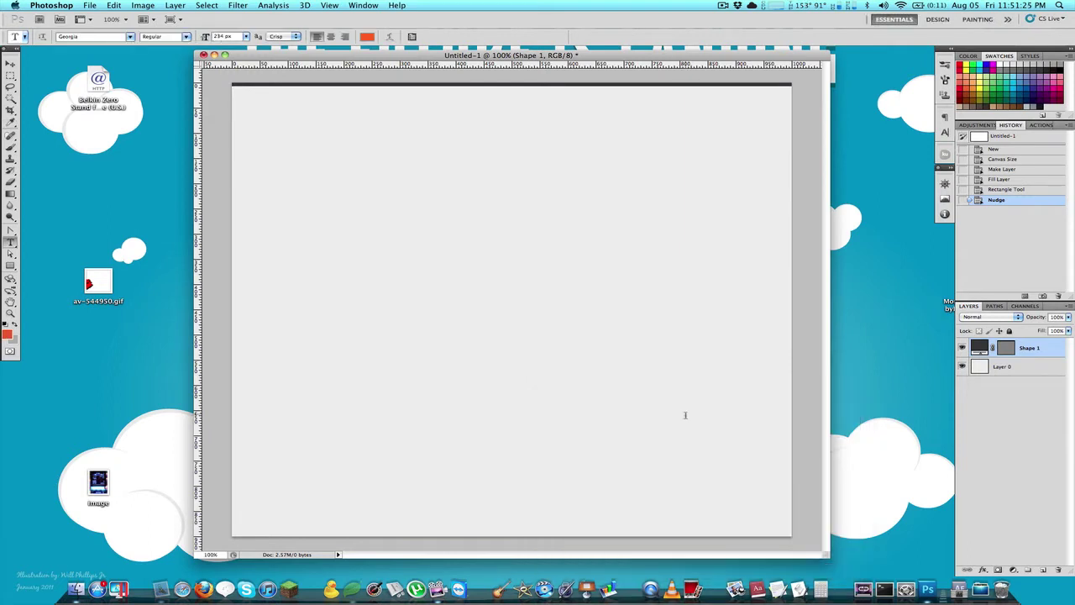
# Type the heading 'This awesome page' near the top, shrink it, make it italic, and nudge it up
pyautogui.click(317, 161)
pyautogui.write('This')
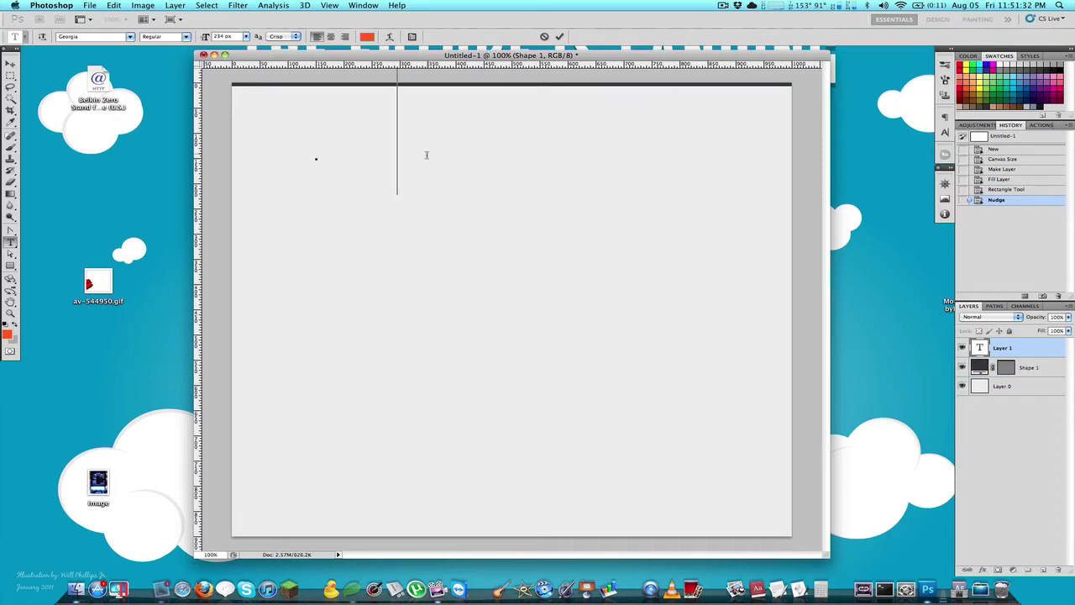
pyautogui.write(' awe')
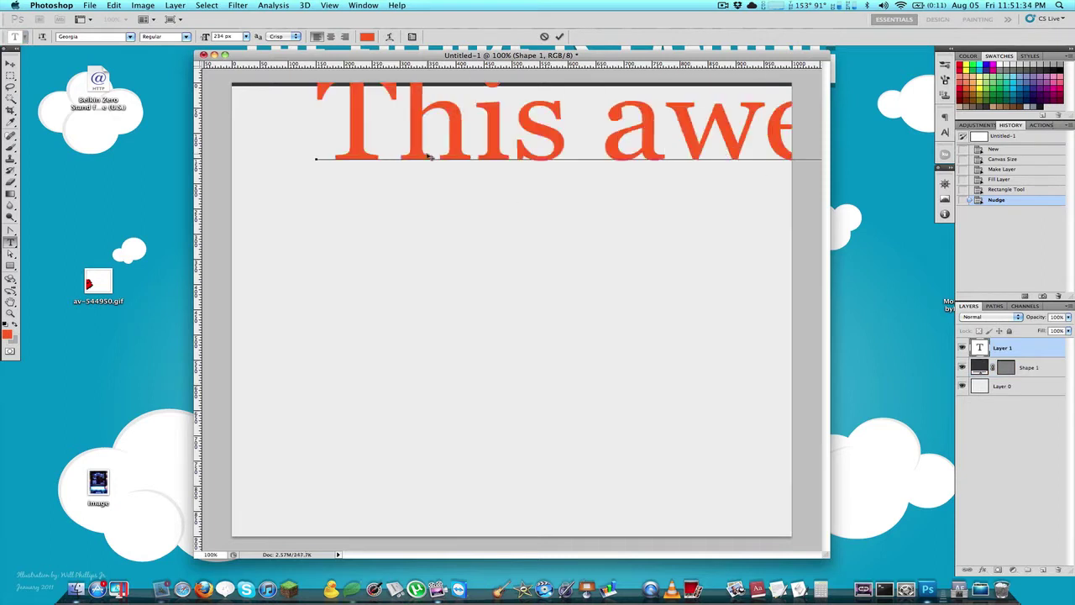
pyautogui.press('super+a')
pyautogui.moveTo(204, 37); pyautogui.dragTo(105, 55)
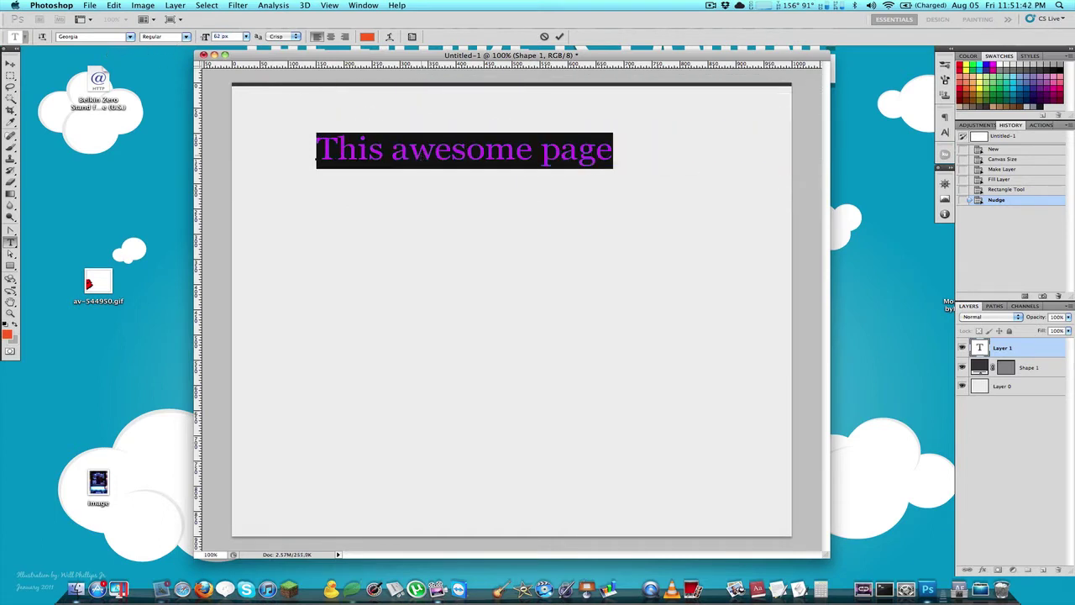
pyautogui.click(186, 37)
pyautogui.click(182, 42)
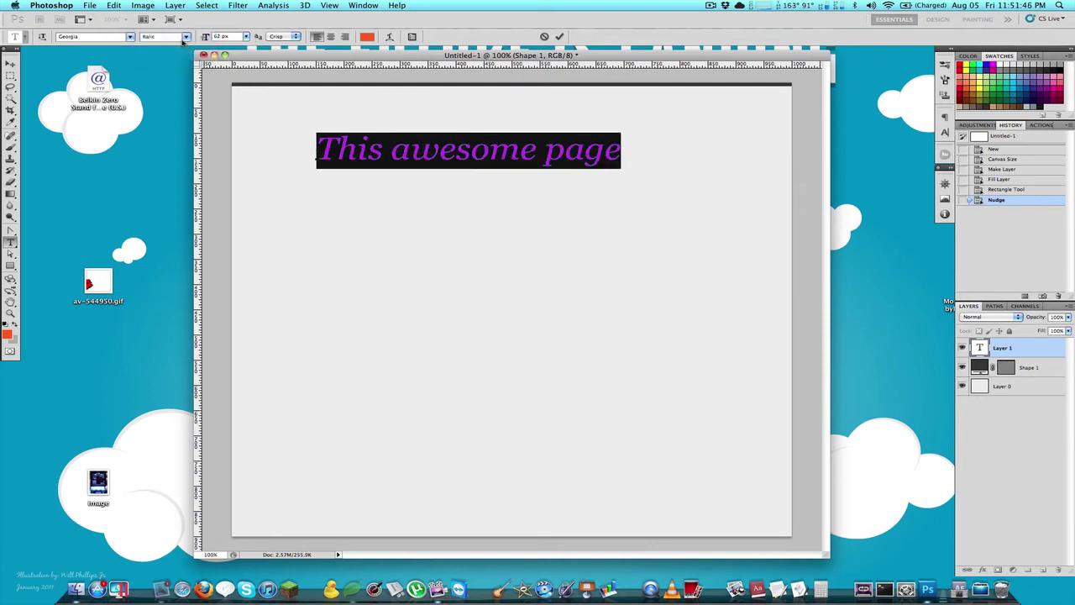
pyautogui.click(10, 64)
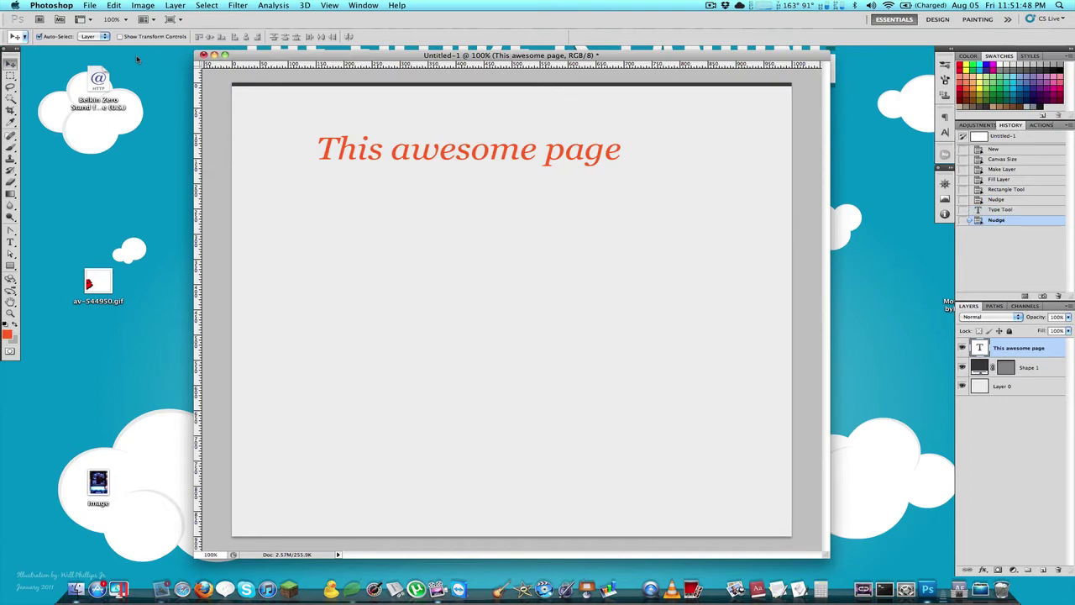
pyautogui.press('Up')
pyautogui.press('Up')
pyautogui.press('Up')
pyautogui.press('Up')
pyautogui.press('Up')
pyautogui.press('Up')
pyautogui.press('Up')
pyautogui.press('Up')
pyautogui.press('Up')
pyautogui.press('Up')
pyautogui.press('Up')
pyautogui.press('Up')
# Restyle the whole heading as Bold Italic
pyautogui.press('t')
pyautogui.click(353, 139)
pyautogui.press('super+a')
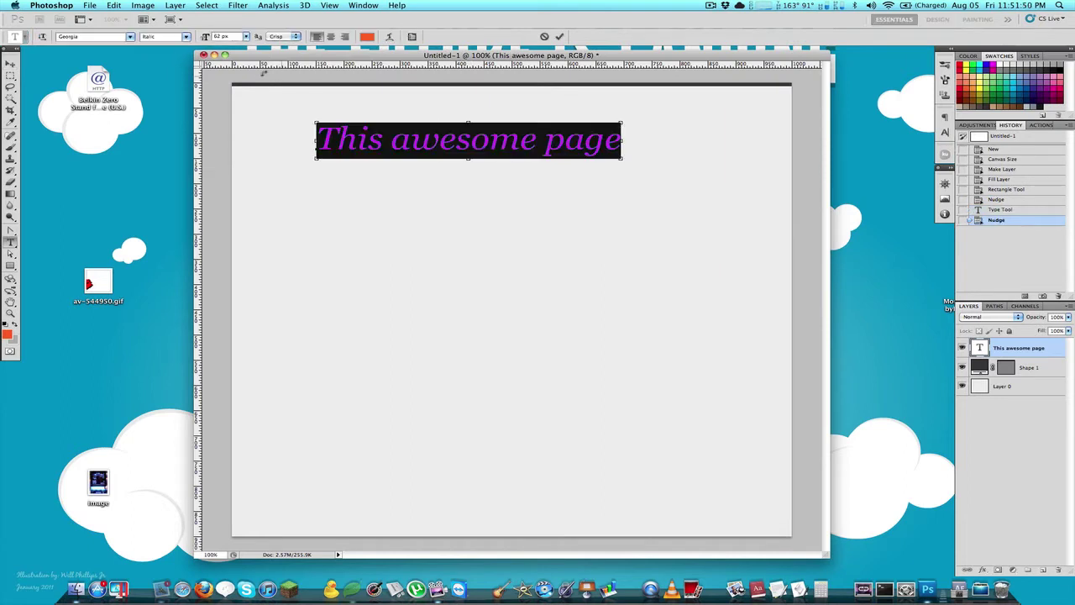
pyautogui.click(186, 37)
pyautogui.click(187, 54)
pyautogui.click(458, 138)
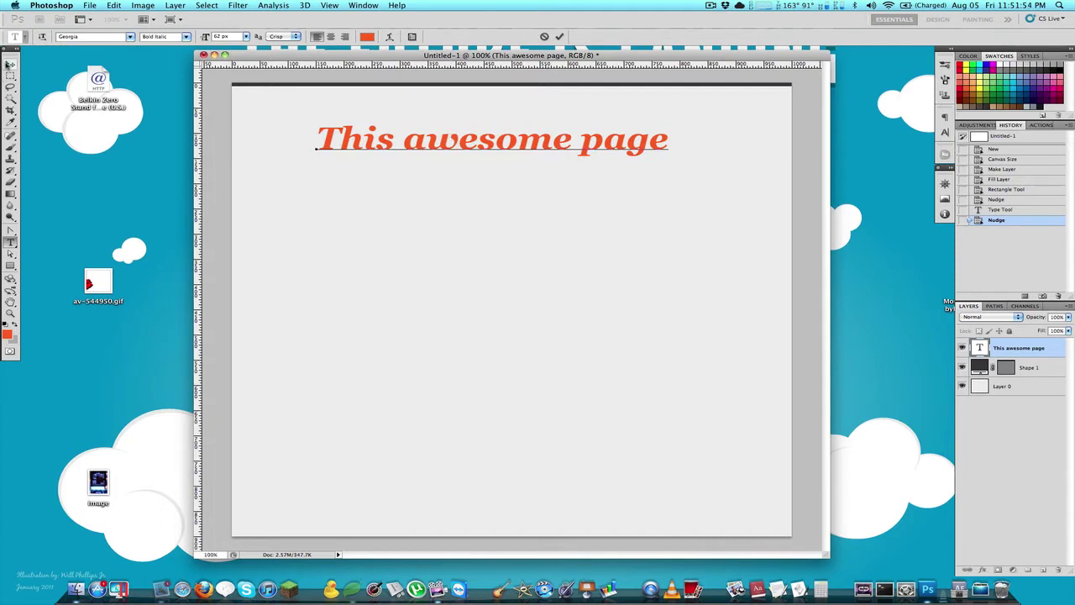
pyautogui.click(10, 64)
# Undo the Bold Italic so the heading stays plain italic orange
pyautogui.press('super+z')
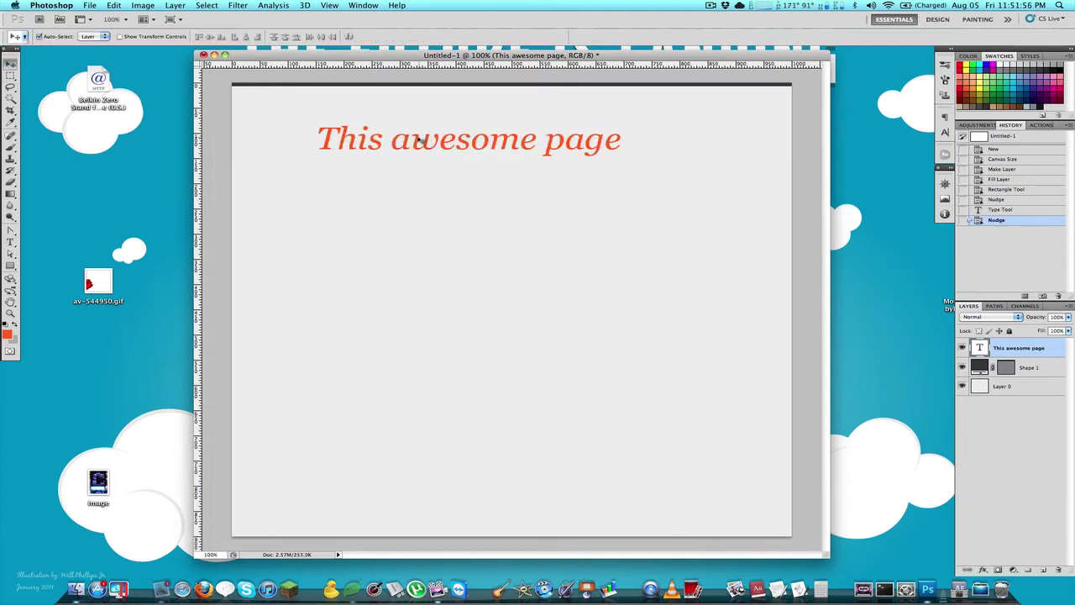
pyautogui.press('t')
pyautogui.click(424, 141)
pyautogui.press('super+a')
pyautogui.press('super+h')
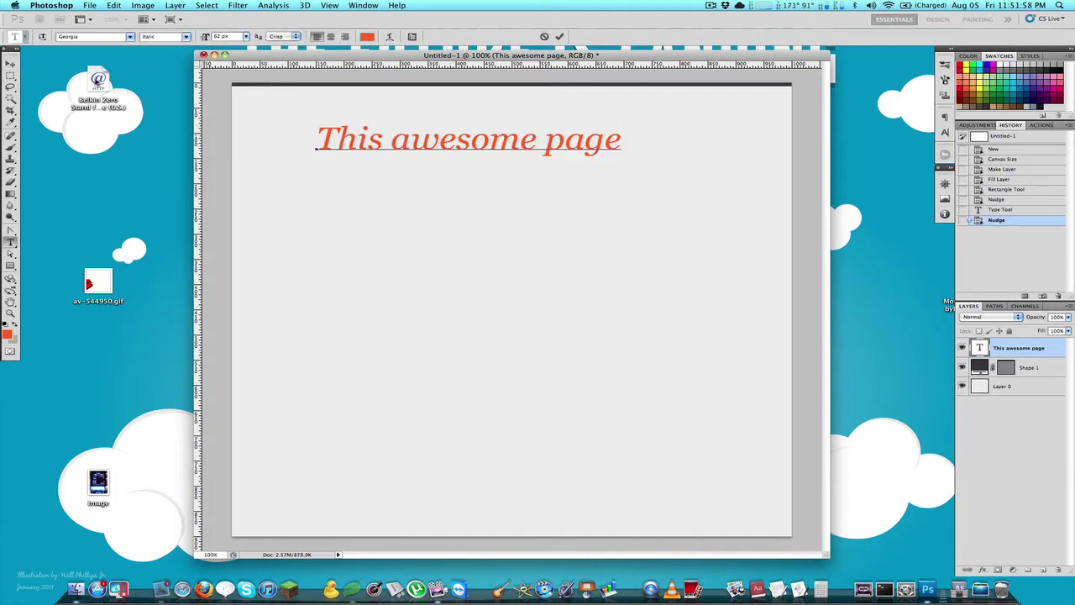
pyautogui.click(11, 64)
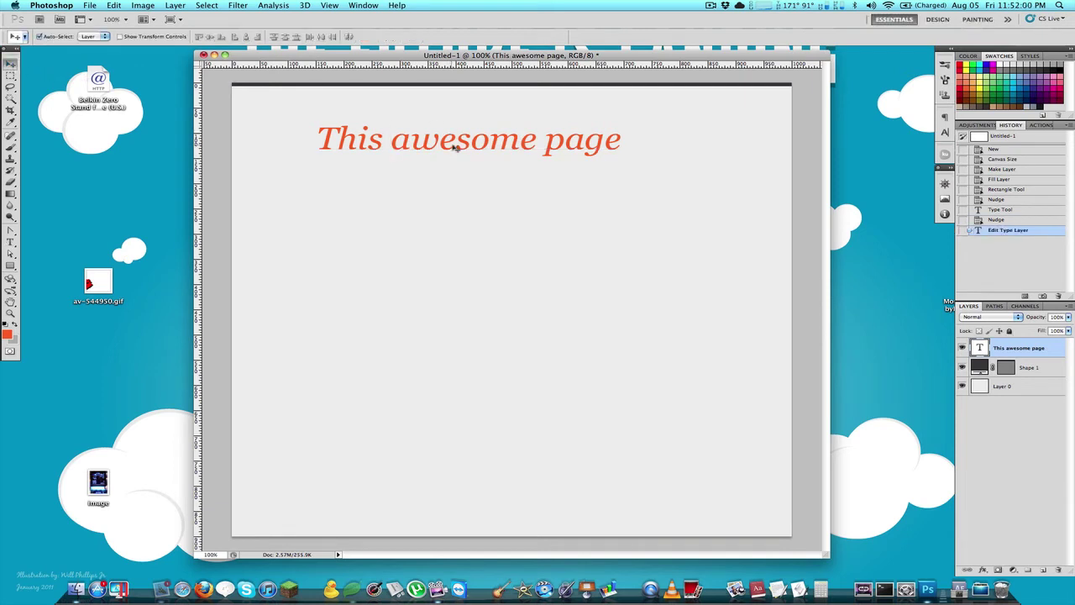
# Duplicate the heading below itself, retype it as 'is awesome', and colour it grey #818181
pyautogui.moveTo(452, 139); pyautogui.dragTo(452, 169)
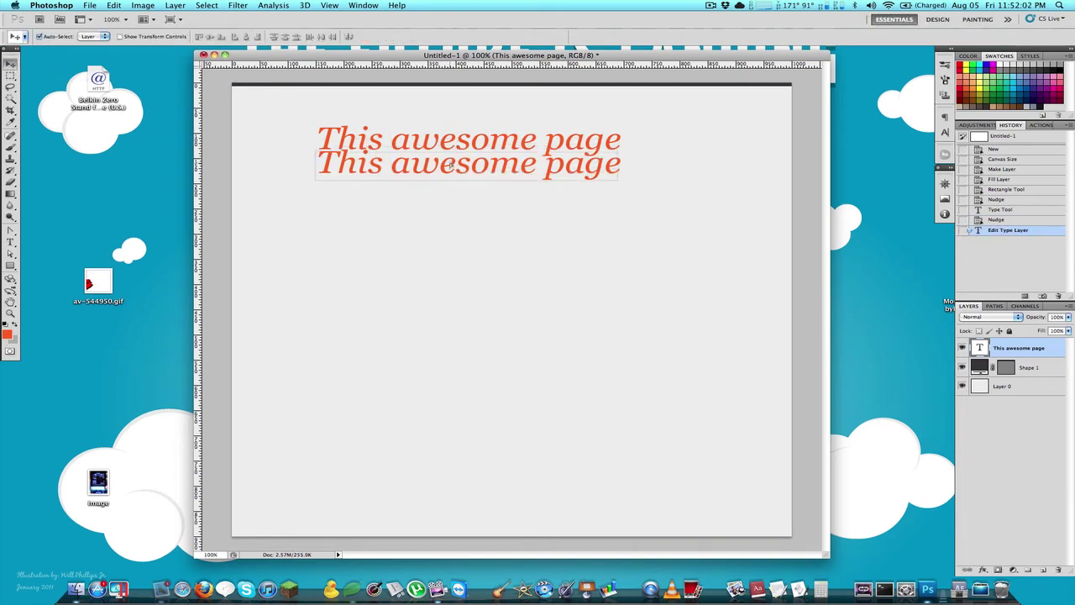
pyautogui.press('t')
pyautogui.tripleClick(467, 170)
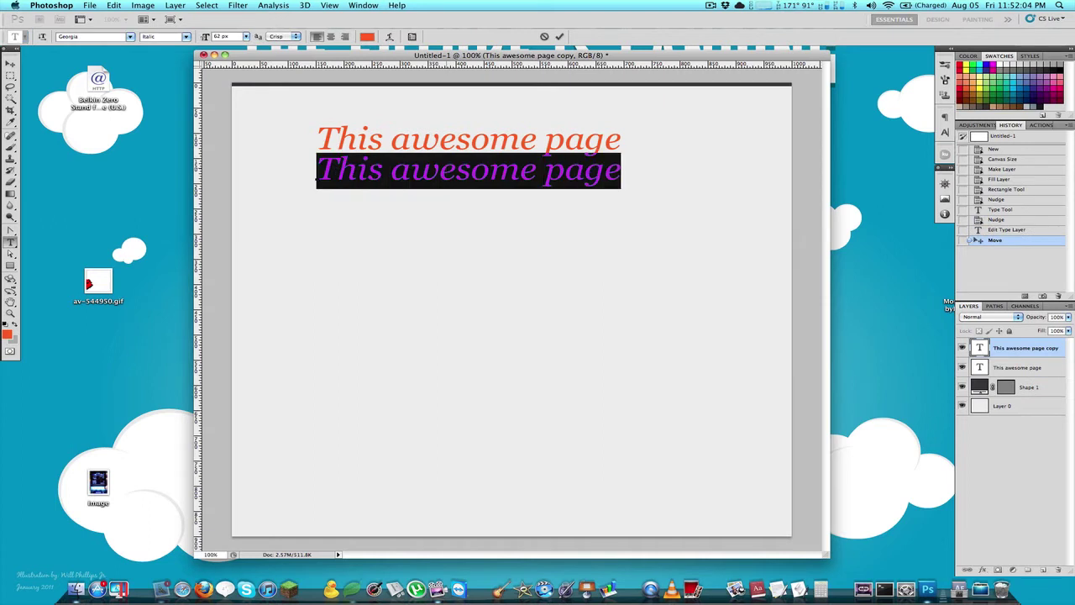
pyautogui.write('is awesome')
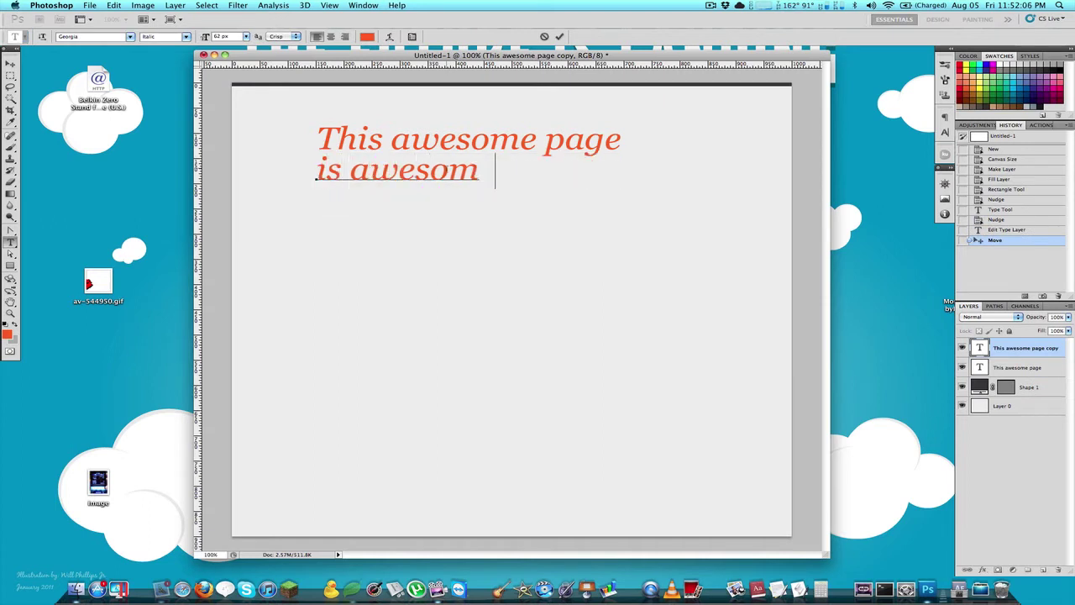
pyautogui.press('super+a')
pyautogui.click(366, 36)
pyautogui.click(576, 503)
pyautogui.moveTo(575, 504); pyautogui.dragTo(479, 470)
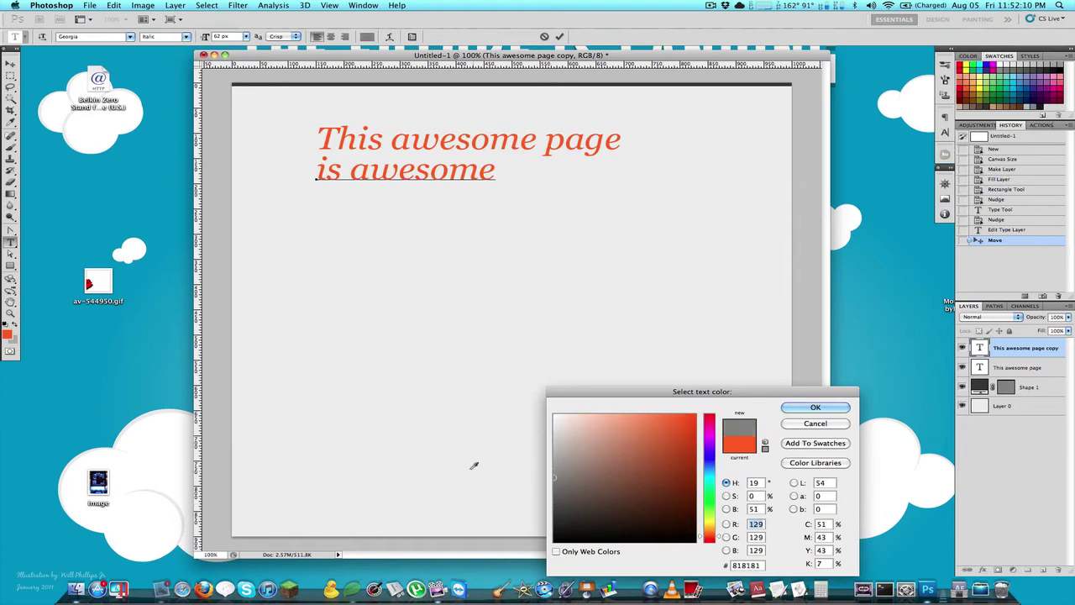
pyautogui.press('Return')
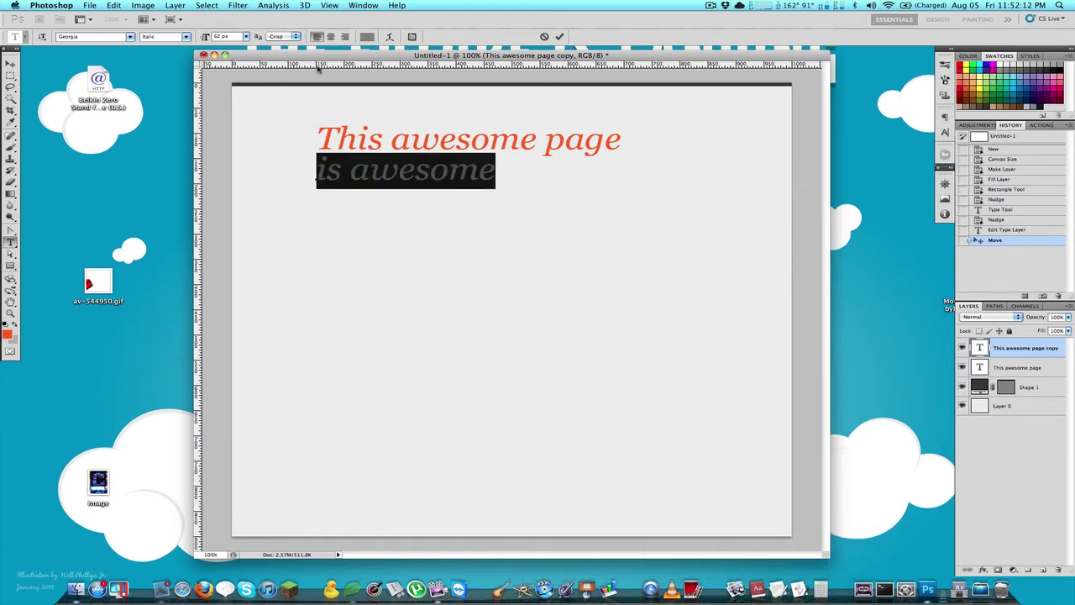
# Shrink the subtitle, set it to All Caps and Regular style, and nudge it up
pyautogui.moveTo(205, 38); pyautogui.dragTo(184, 44)
pyautogui.click(944, 132)
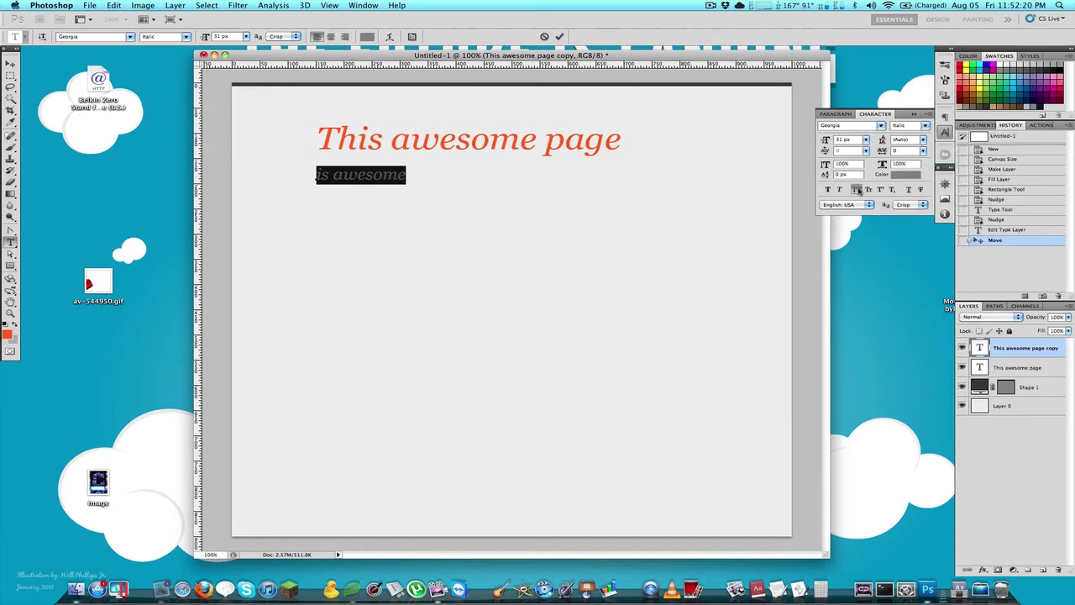
pyautogui.click(857, 189)
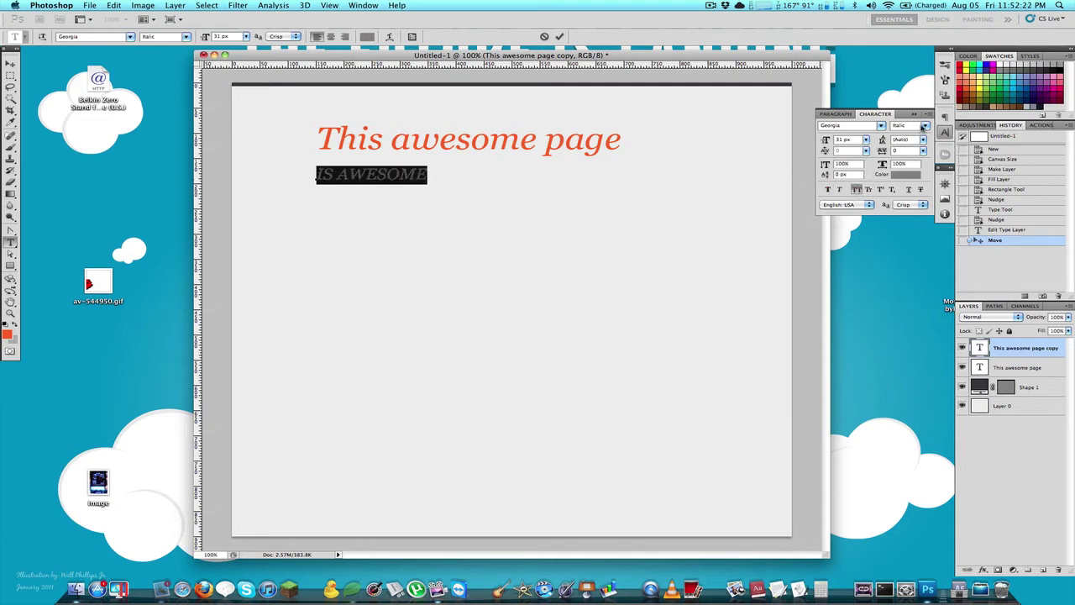
pyautogui.click(925, 125)
pyautogui.click(924, 121)
pyautogui.click(945, 132)
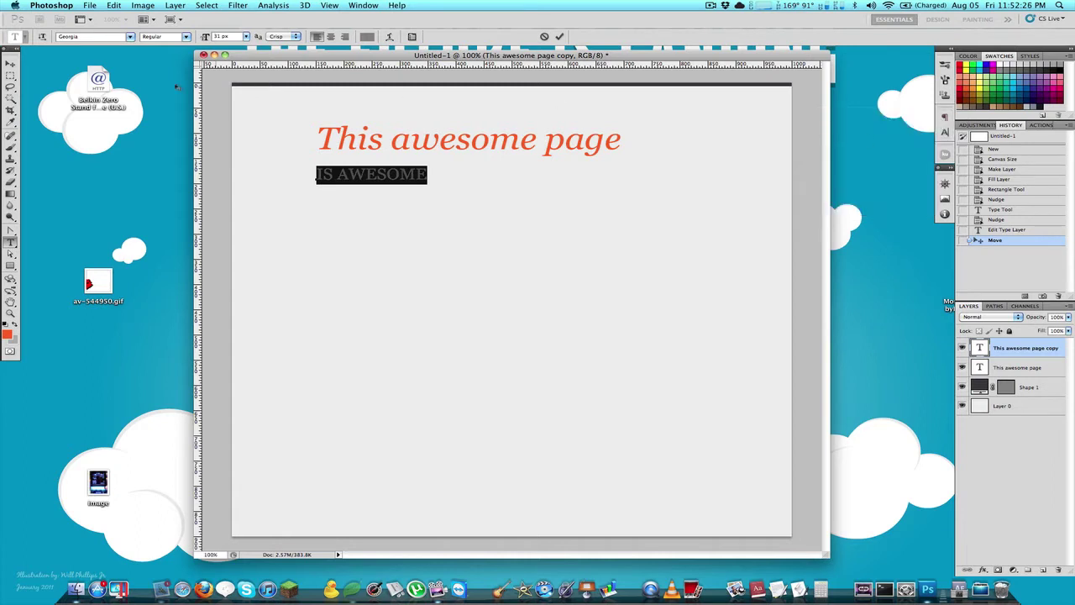
pyautogui.click(10, 64)
pyautogui.press('Up')
pyautogui.press('Up')
pyautogui.press('Up')
pyautogui.press('Up')
pyautogui.press('Up')
pyautogui.press('Up')
pyautogui.press('Up')
pyautogui.press('Up')
pyautogui.press('Up')
pyautogui.press('Up')
pyautogui.press('Up')
pyautogui.press('Up')
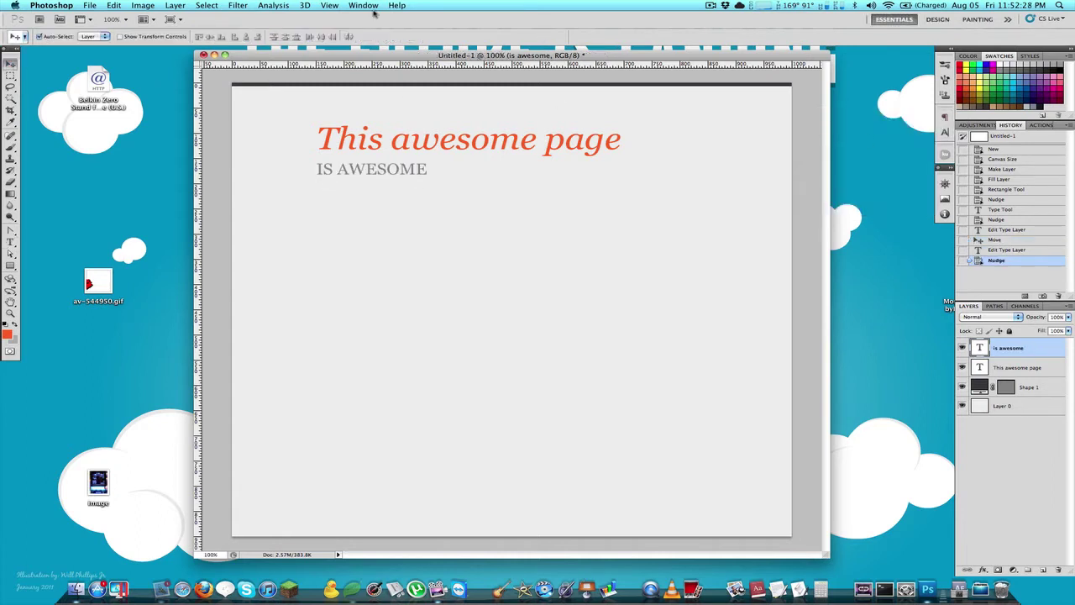
pyautogui.press('Up')
pyautogui.press('Up')
# Reduce the subtitle from 31 px to 22 px and nudge it closer to the heading
pyautogui.press('t')
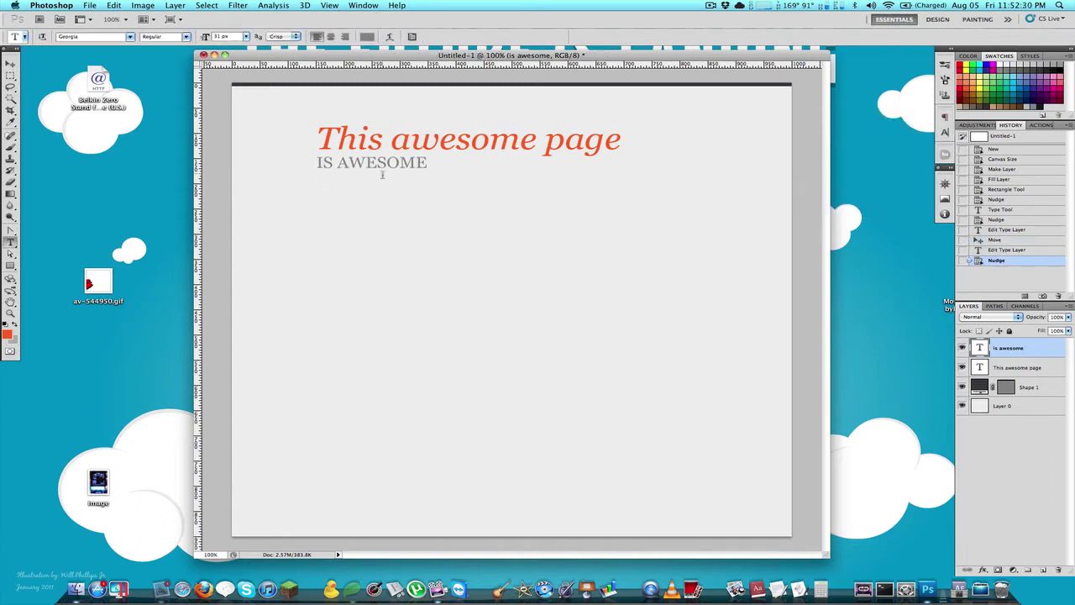
pyautogui.tripleClick(375, 162)
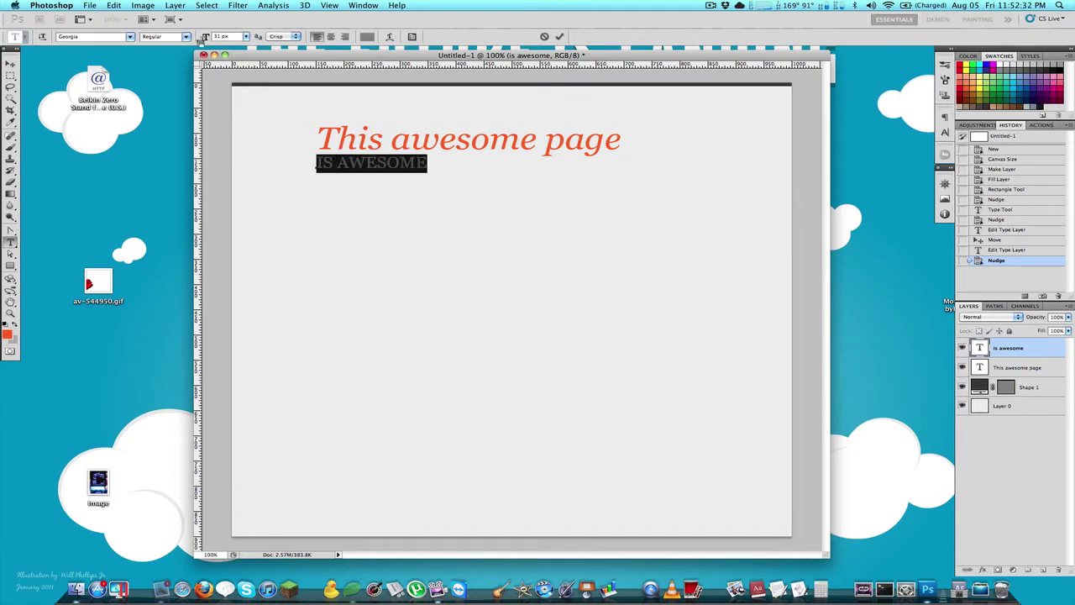
pyautogui.moveTo(203, 40); pyautogui.dragTo(198, 39)
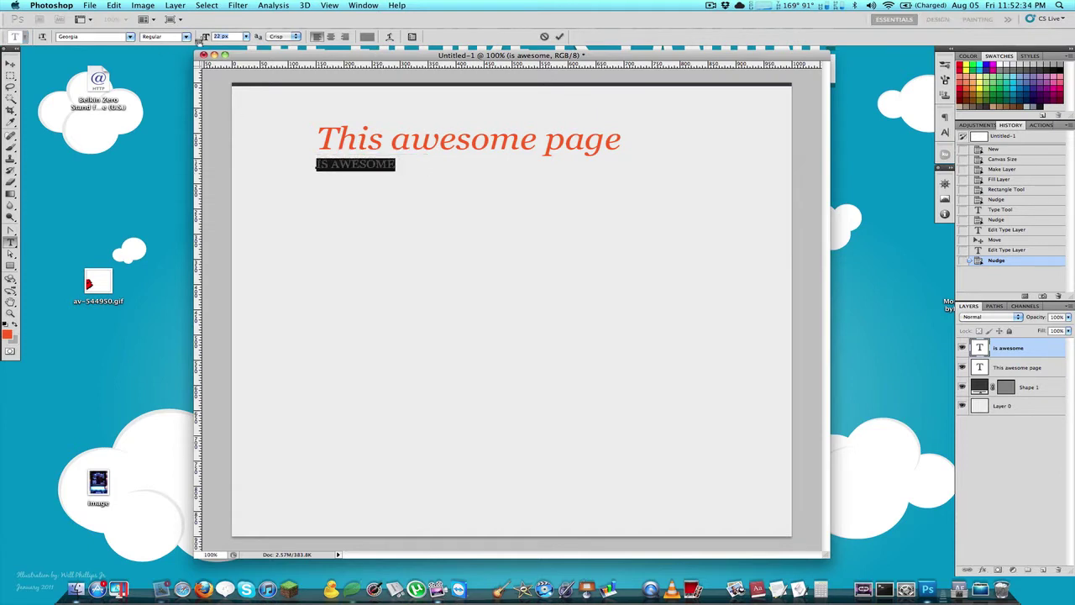
pyautogui.click(11, 66)
pyautogui.press('Up')
pyautogui.press('Up')
pyautogui.press('Up')
pyautogui.press('Up')
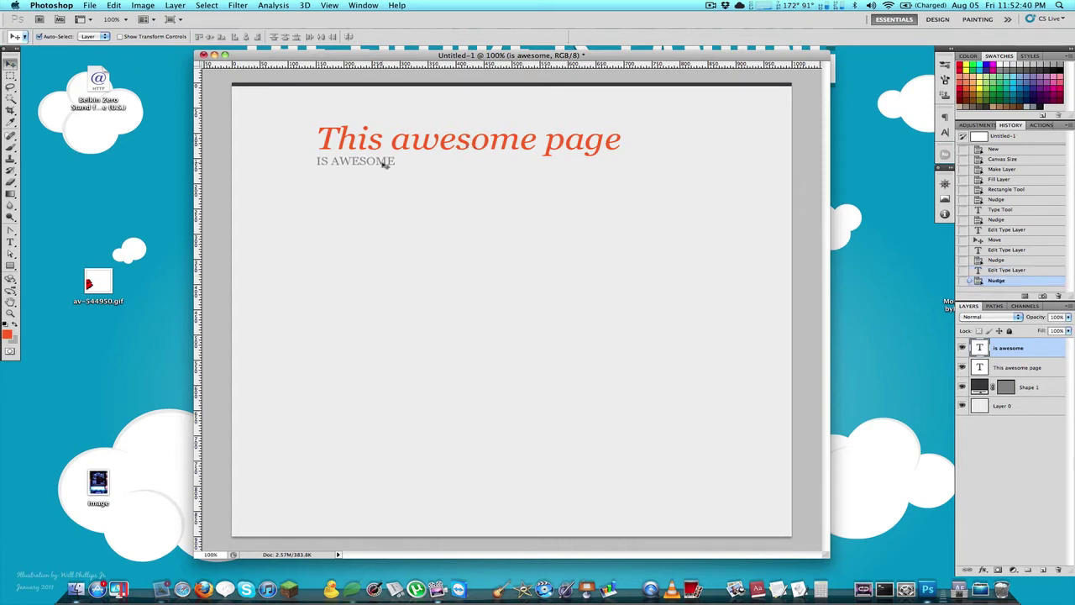
# Draw a paragraph text box below the IS AWESOME subtitle
pyautogui.press('t')
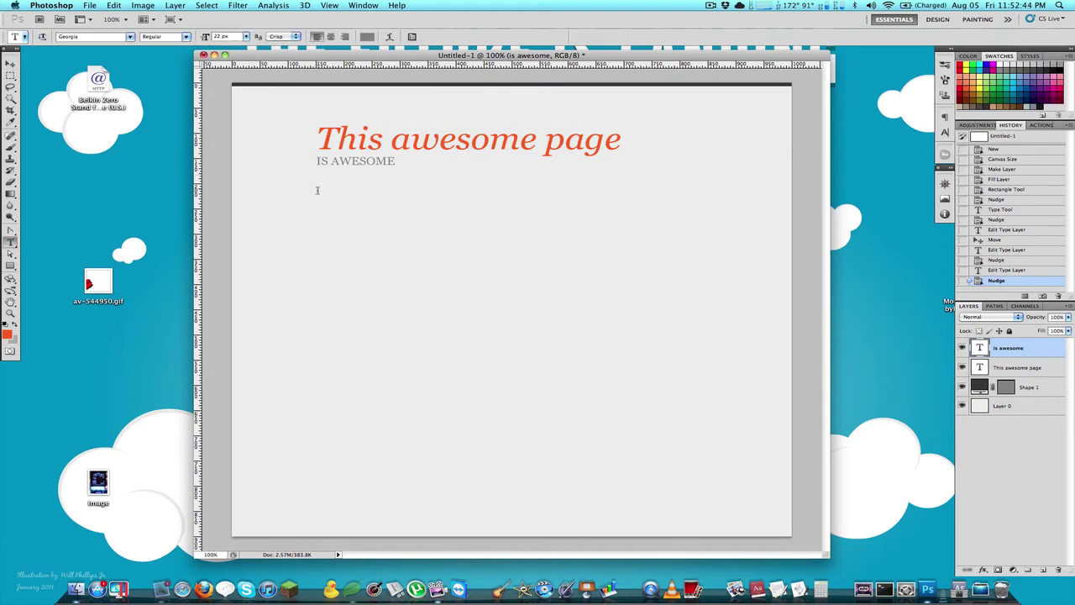
pyautogui.moveTo(454, 244); pyautogui.dragTo(699, 322)
pyautogui.moveTo(703, 323); pyautogui.dragTo(708, 316)
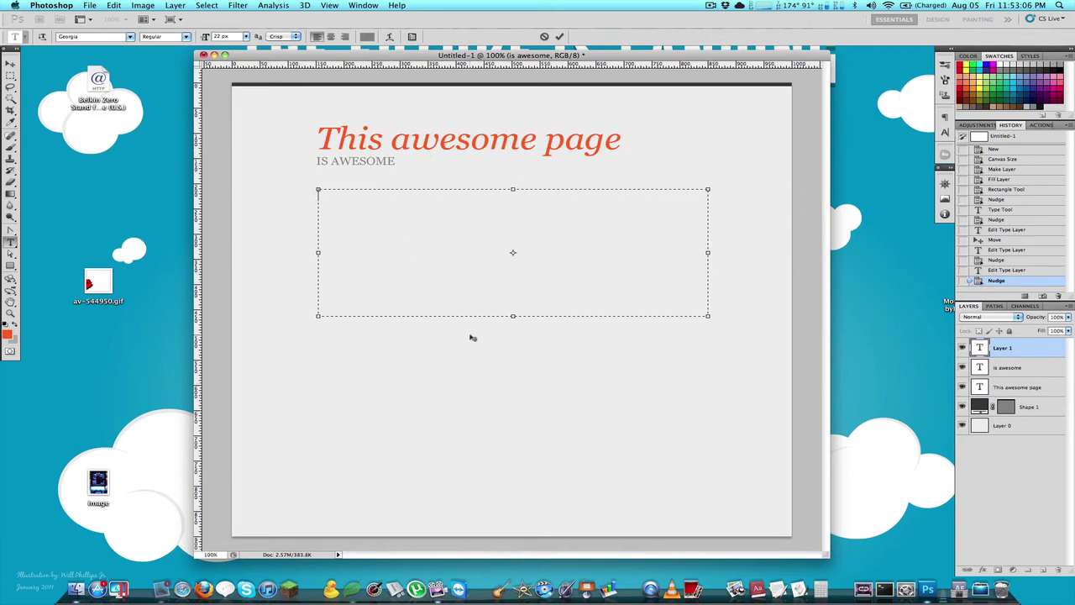
# Copy a paragraph of lorem ipsum from the Dashboard widget
pyautogui.press('F12')
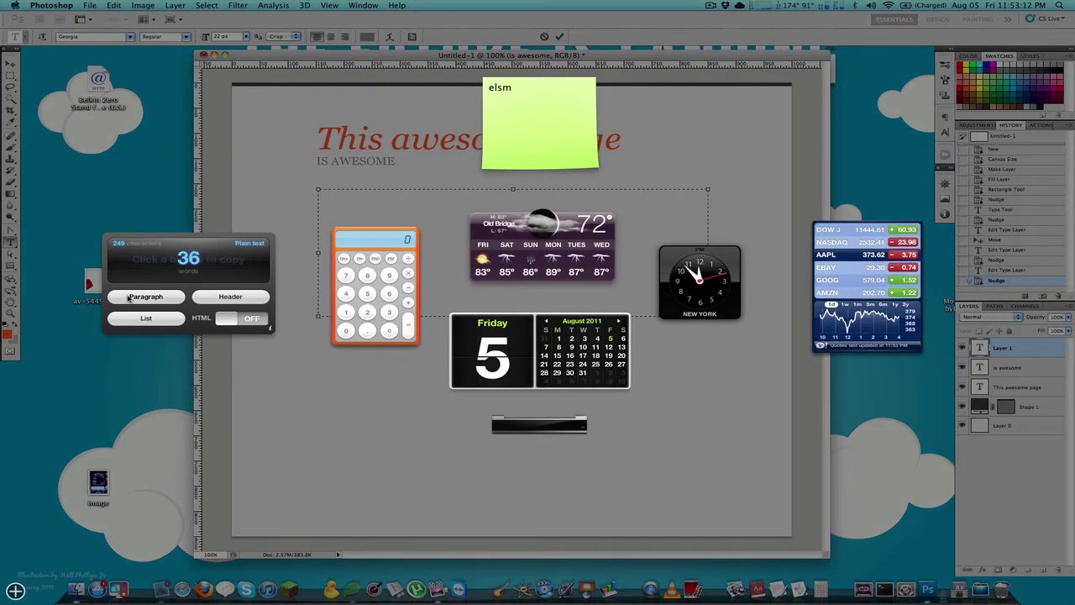
pyautogui.click(130, 298)
pyautogui.click(287, 475)
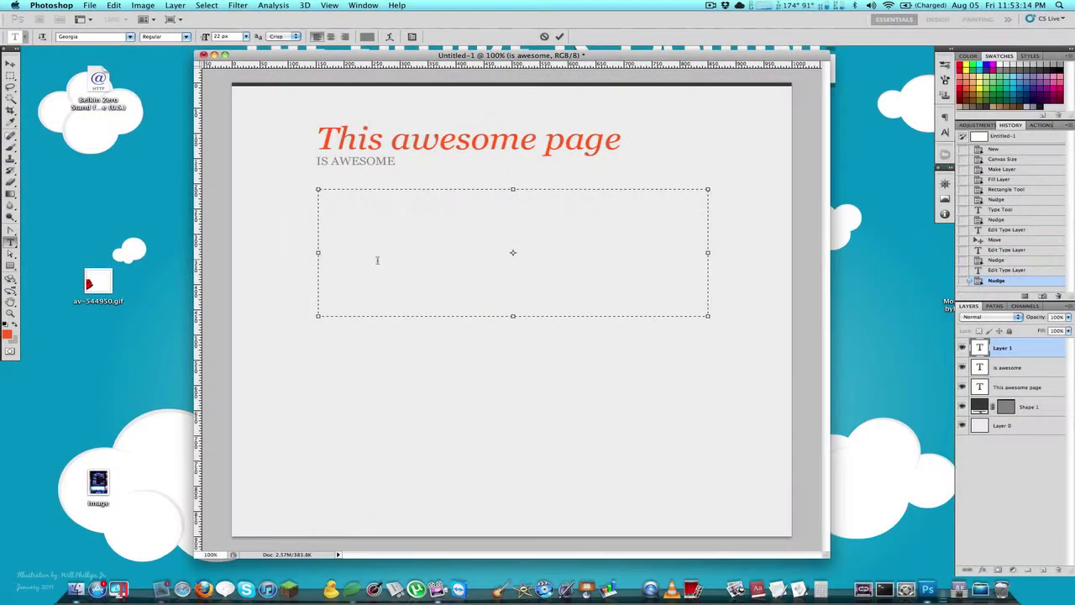
# Paste the lorem ipsum into the text box and colour it dark grey #383838
pyautogui.write('IN PELLENTESQUE FAUCIBUS VESTIBULUM. NULLA AT NULLA JUSTO, EGET LUCTUS TORTOR. NULLA FACILISI. DUIS ALIQUET EGESTAS PURUS IN BLANDIT. CURABITUR VULPUTATE, LIGULA LACINIA SCELERISQUE TEMPOR, LACUS LACUS ORNARE ANTE, AC EGESTAS EST URNA SIT AMET ARCU.')
pyautogui.press('super+a')
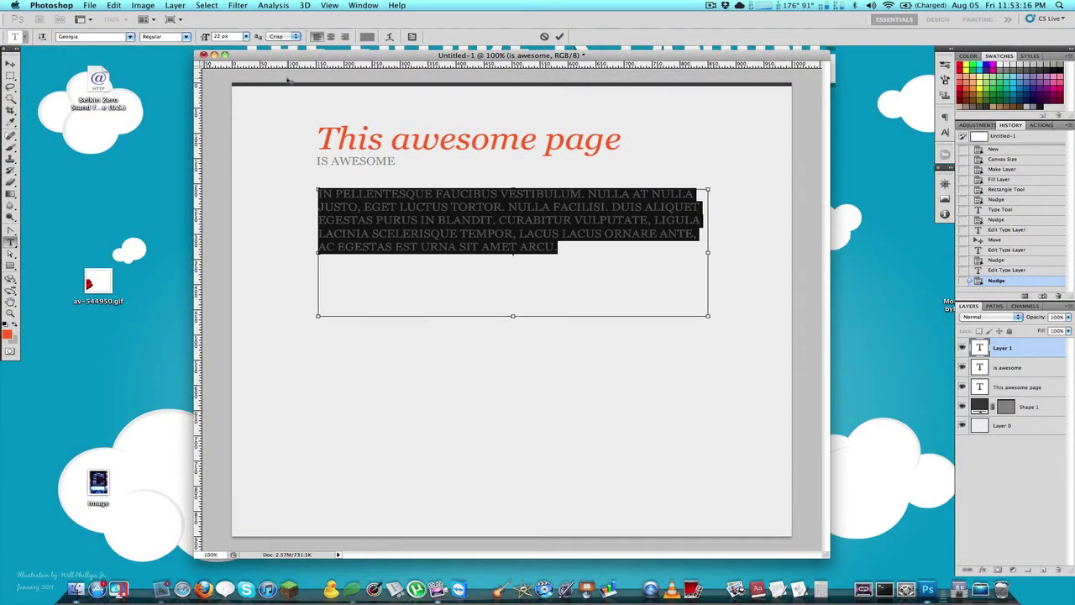
pyautogui.click(368, 37)
pyautogui.moveTo(592, 451); pyautogui.dragTo(534, 516)
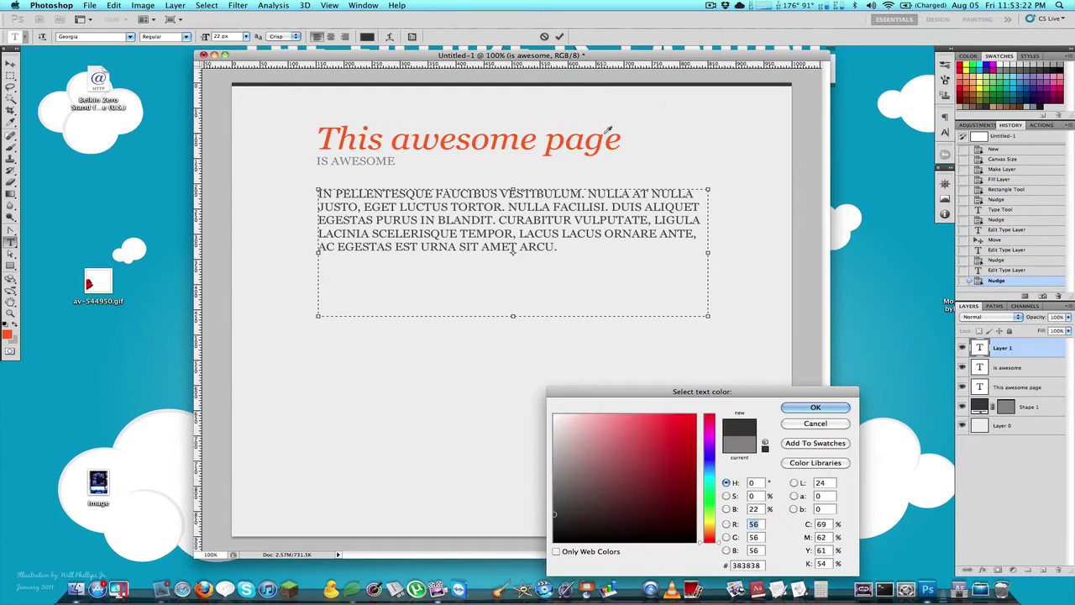
pyautogui.press('Return')
# Turn off All Caps, set the paragraph to 19 px with tighter leading, then open Save As
pyautogui.click(946, 132)
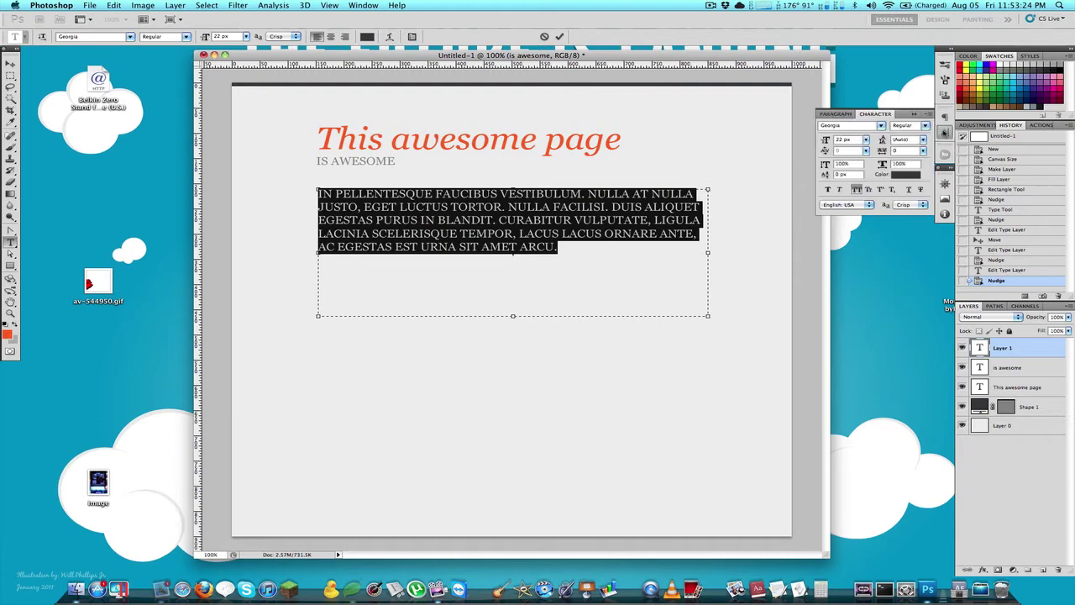
pyautogui.click(856, 189)
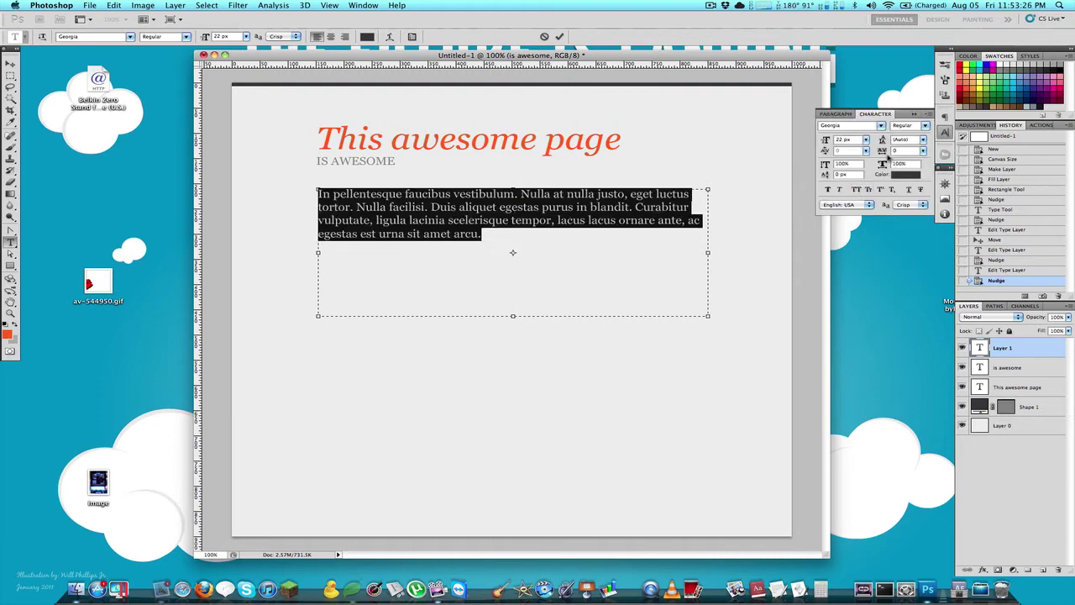
pyautogui.press('super+h')
pyautogui.press('super+h')
pyautogui.moveTo(828, 140); pyautogui.dragTo(895, 143)
pyautogui.click(945, 132)
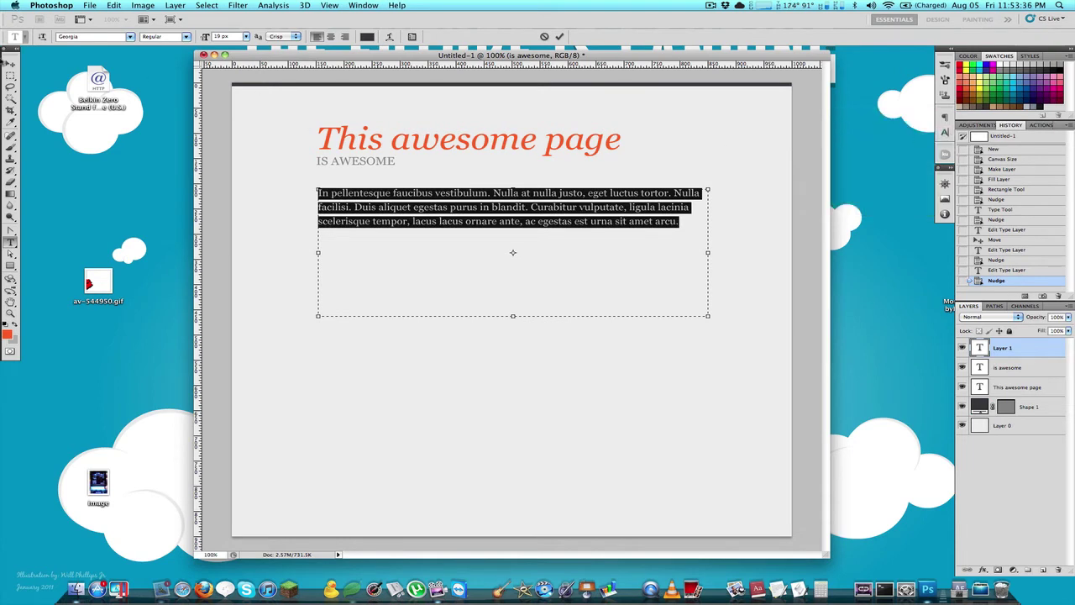
pyautogui.click(11, 64)
pyautogui.press('super+s')
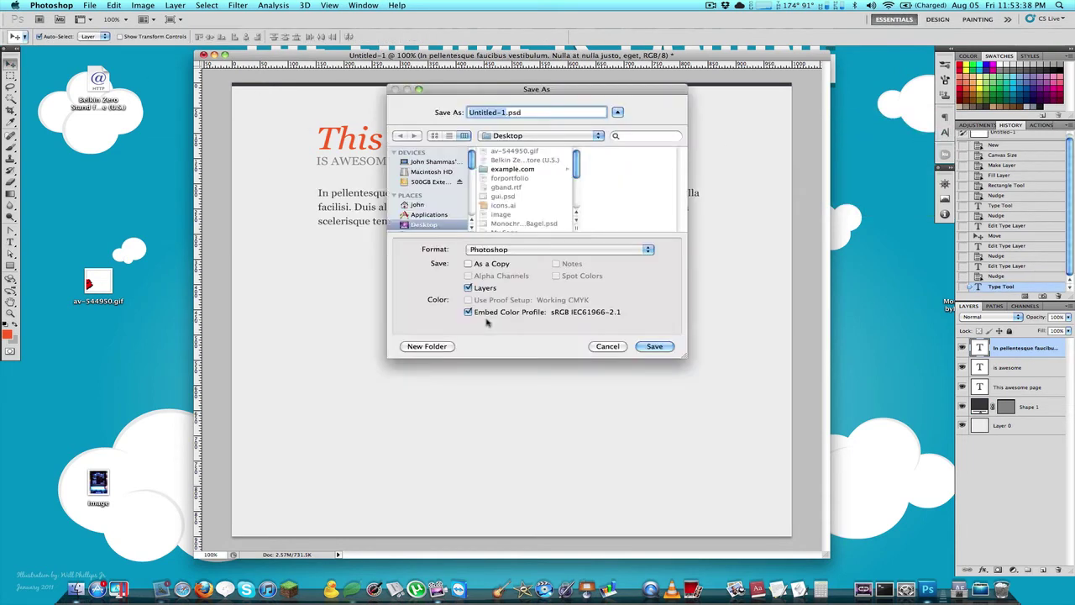
# Cancel the save, duplicate the body paragraph below itself, and indent its box from the left
pyautogui.click(603, 345)
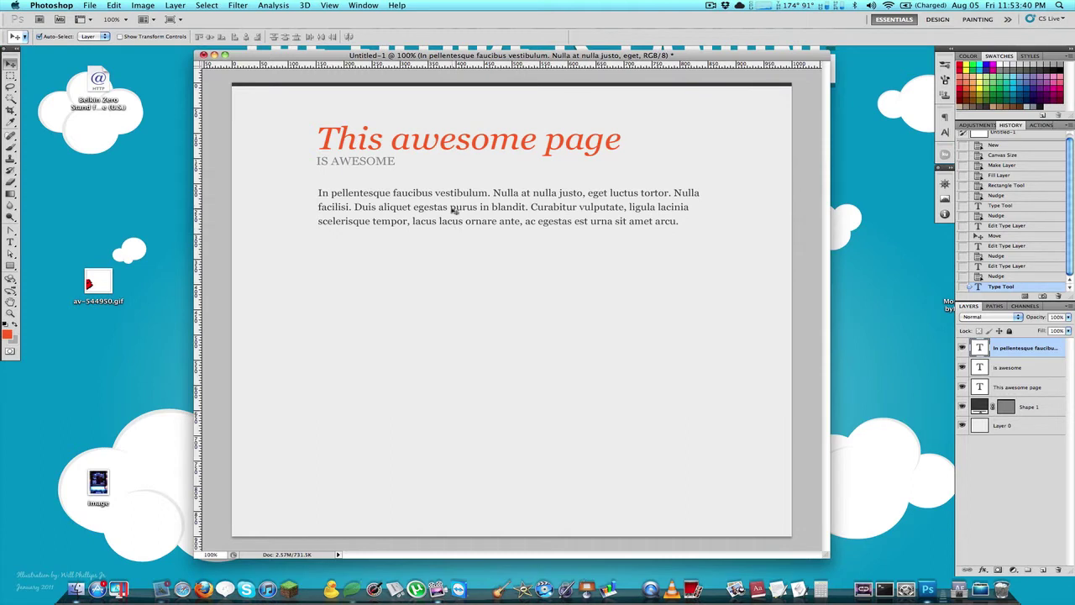
pyautogui.moveTo(453, 210); pyautogui.dragTo(454, 266)
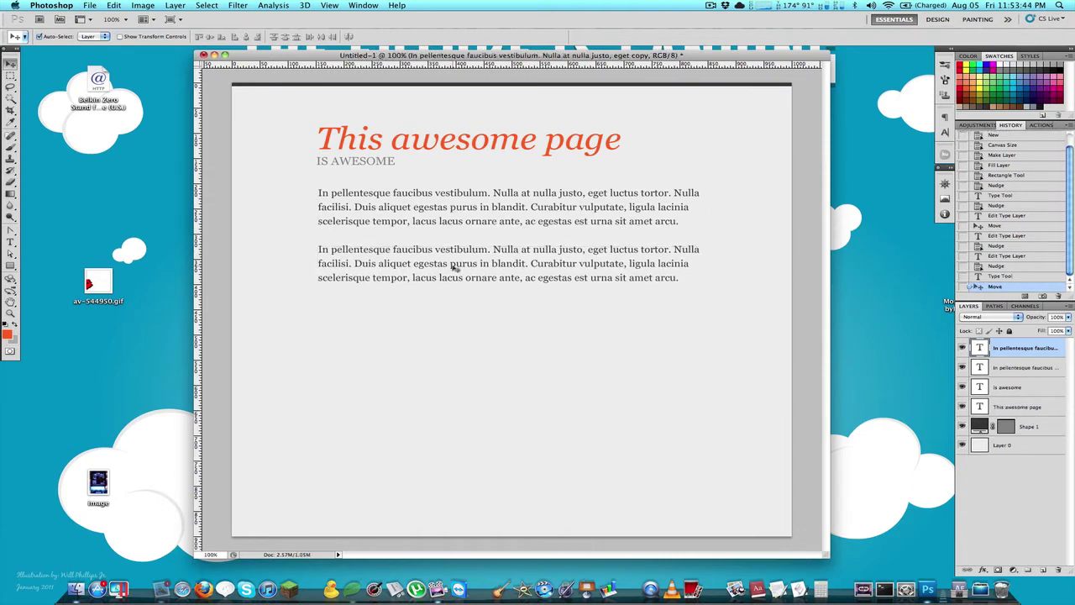
pyautogui.press('t')
pyautogui.click(412, 275)
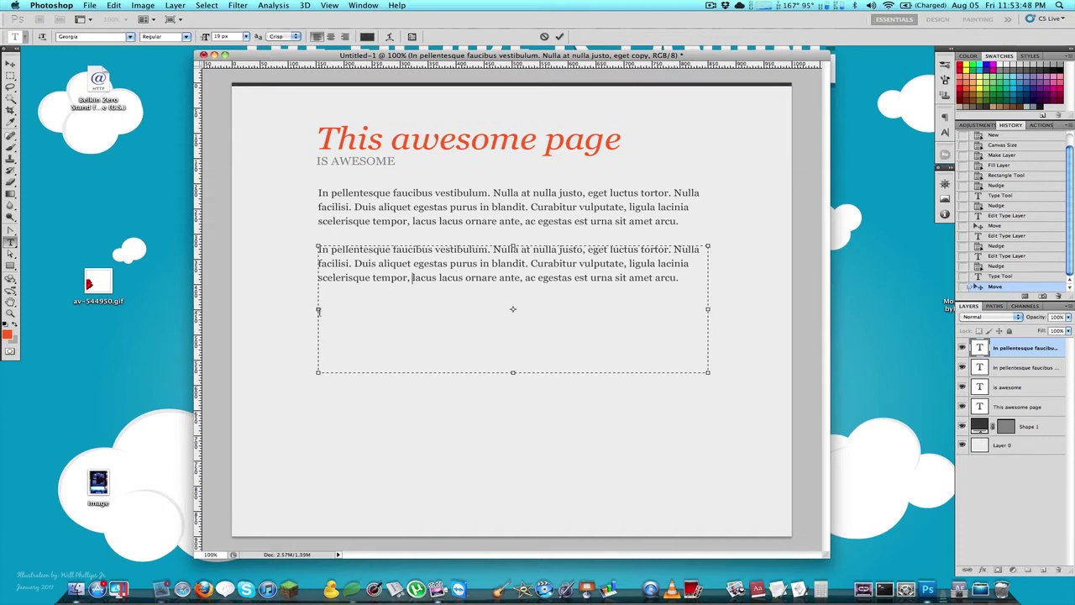
pyautogui.moveTo(318, 309); pyautogui.dragTo(364, 308)
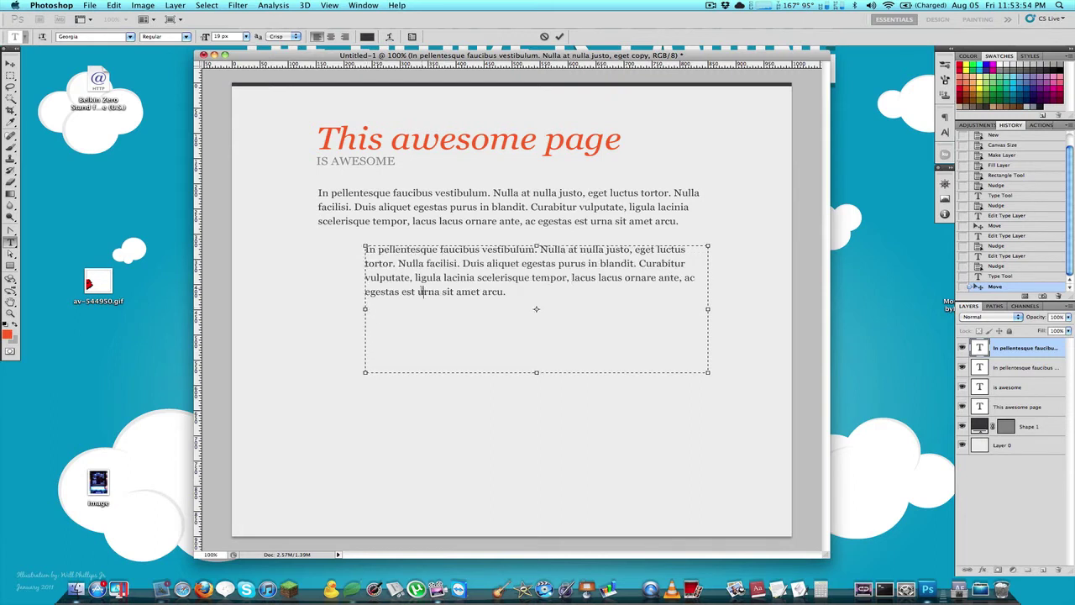
# Colour the copied paragraph a dark grey
pyautogui.press('super+a')
pyautogui.click(367, 36)
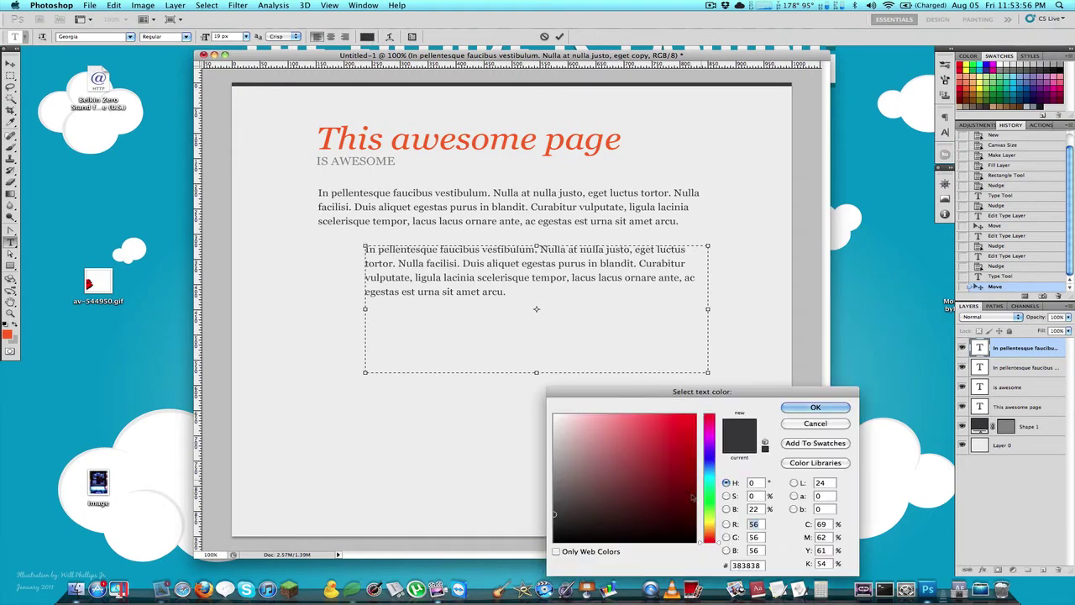
pyautogui.moveTo(554, 510); pyautogui.dragTo(527, 487)
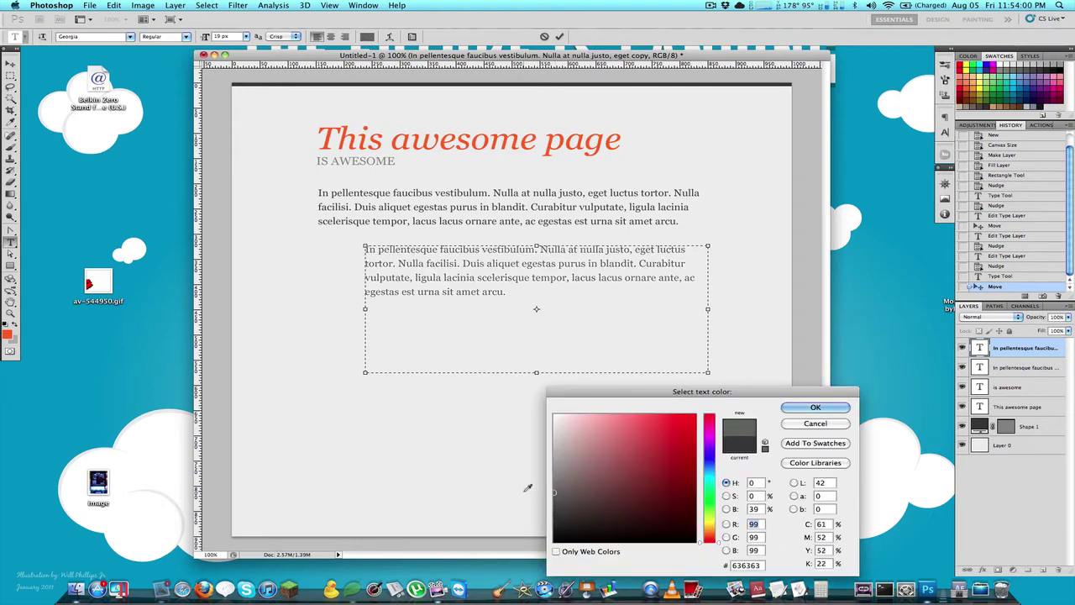
pyautogui.press('Return')
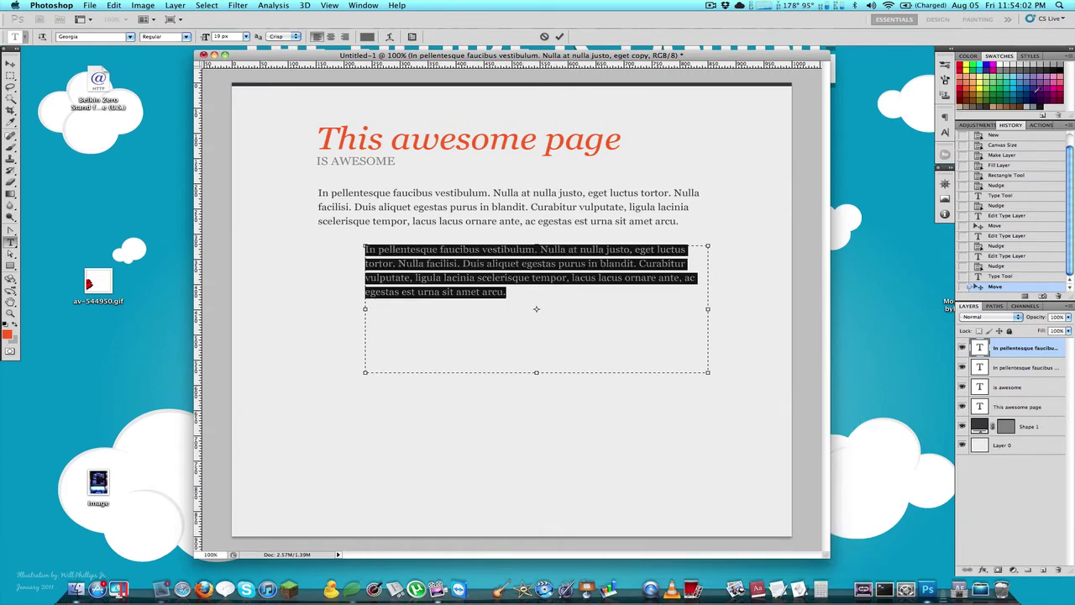
# Enlarge the copied paragraph to 23 px and set it to Georgia Italic
pyautogui.click(945, 132)
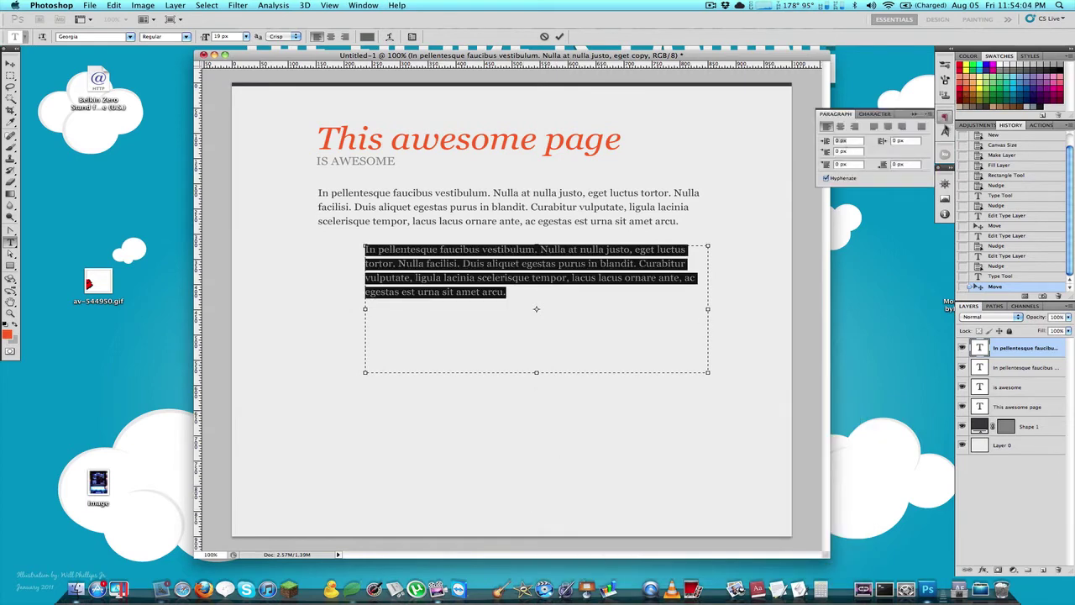
pyautogui.moveTo(824, 148); pyautogui.dragTo(827, 140)
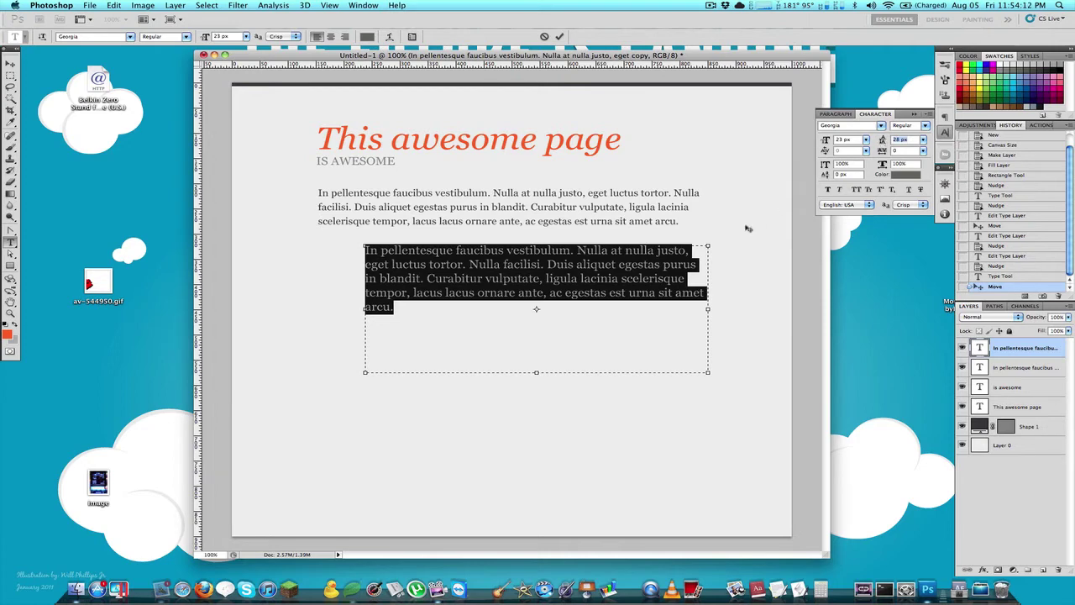
pyautogui.click(927, 126)
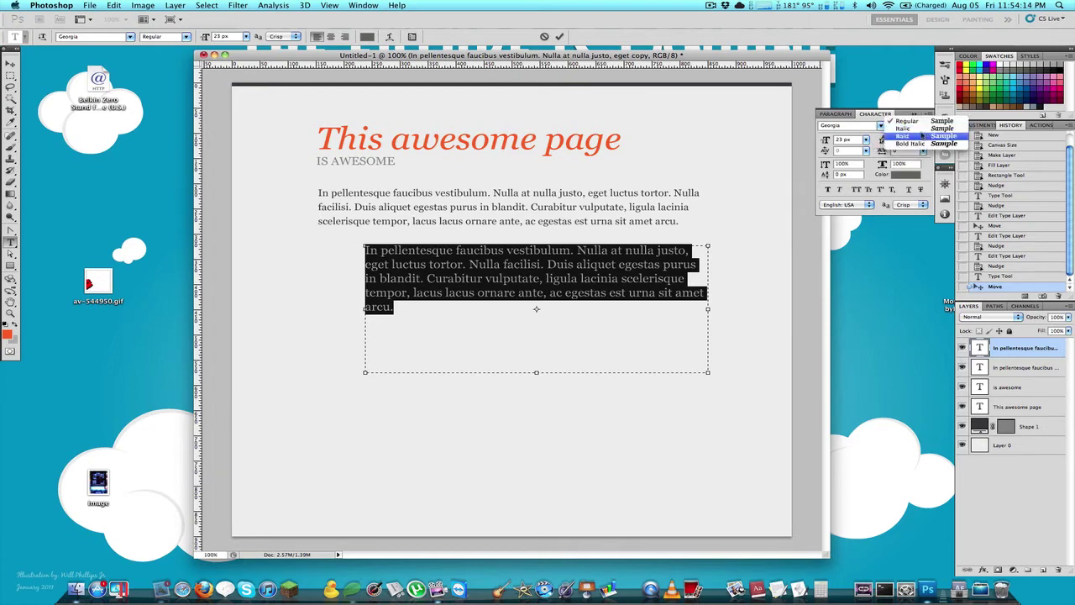
pyautogui.click(908, 136)
pyautogui.click(538, 307)
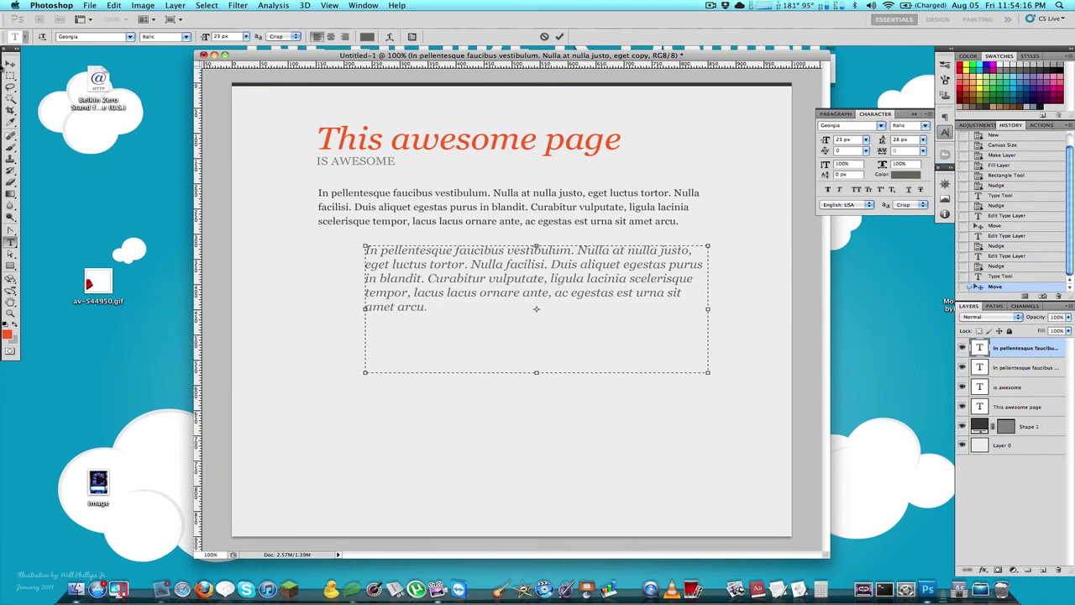
pyautogui.click(10, 64)
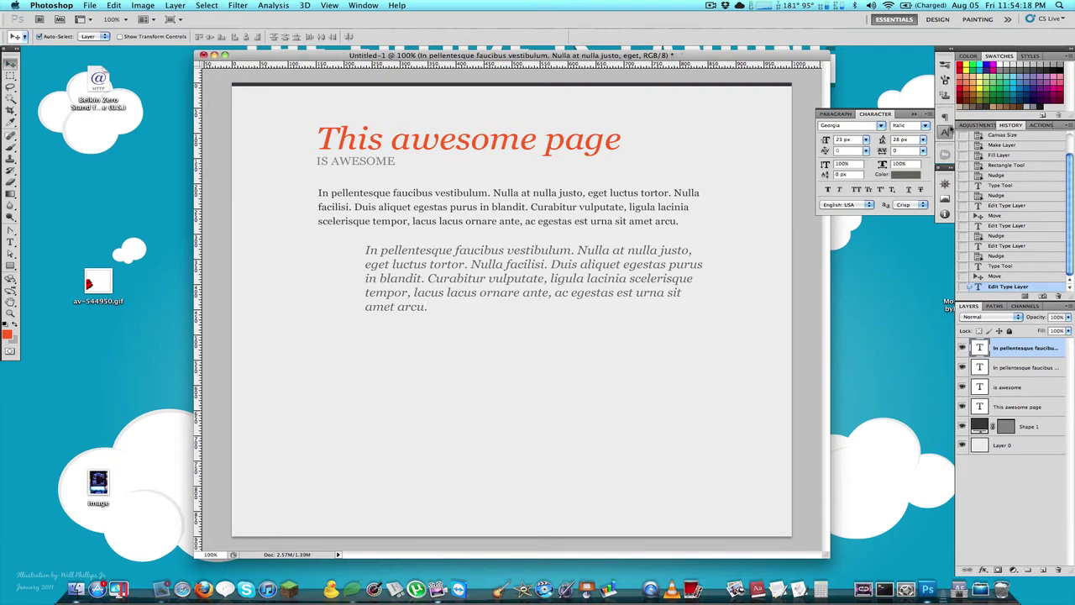
pyautogui.click(945, 130)
# Copy the first paragraph below the quote and grab fresh lorem ipsum from the Dashboard
pyautogui.click(540, 208)
pyautogui.moveTo(538, 250); pyautogui.dragTo(542, 350)
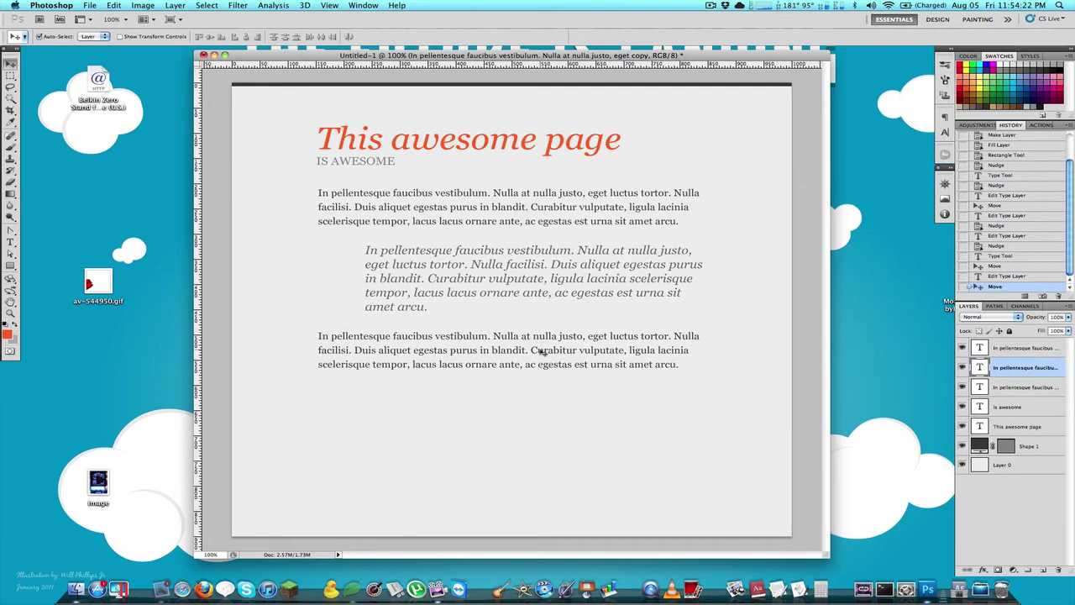
pyautogui.press('F12')
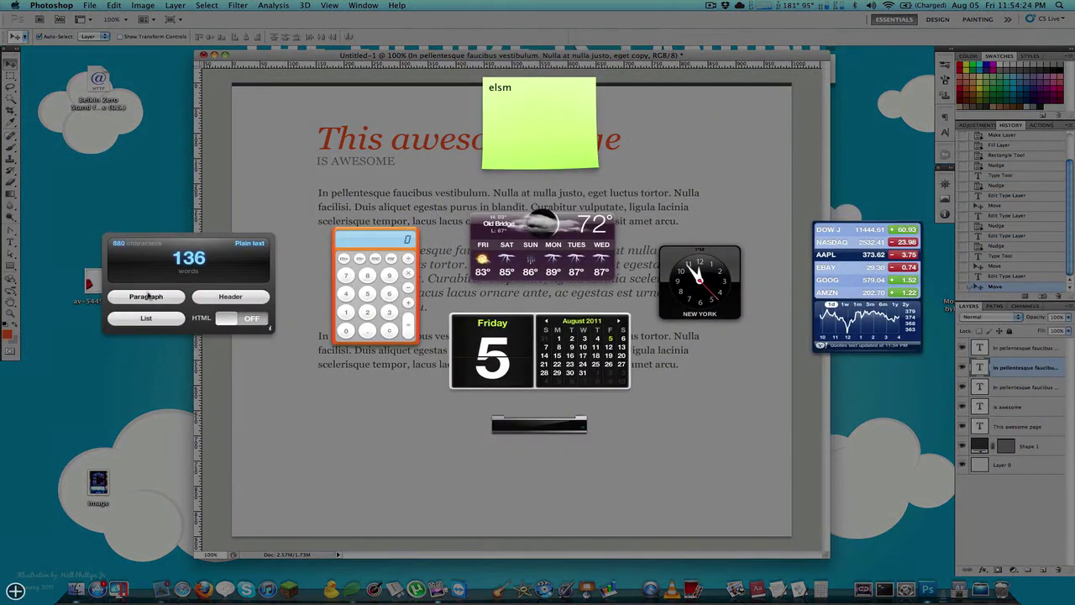
pyautogui.click(145, 296)
pyautogui.press('F12')
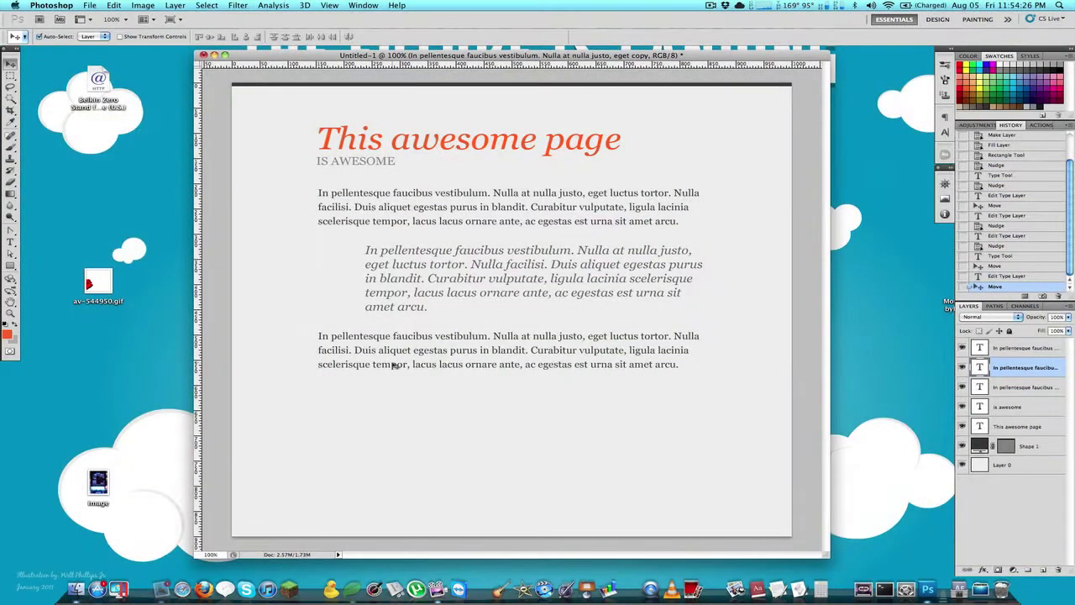
# Replace the copy's text with the 'Aliquam erat volutpat' paragraph and open page.html in Coda
pyautogui.click(394, 355)
pyautogui.press('super+a')
pyautogui.write('Aliquam erat volutpat. Mauris vel neque sit amet nunc gravida congue sed sit amet purus. Quisque lacus quam, egestas ac tincidunt a, lacinia vel velit. Aenean facilisis nulla vitae urna tincidunt congue sed ut dui. Morbi malesuada nulla nec purus convallis consequat. Vivamus id mollis quam. Morbi ac commodo nulla. In condimentum orci id nisl volutpat bibendum. Quisque commodo hendrerit lorem quis egestas. Maecenas quis tortor arcu. Vivamus rutrum nunc non neque consectetur quis placerat neque lobortis. Nam vestibulum, arcu sodales feugiat consectetur, nisl orci bibendum elit, eu euismod magna sapien ut nibh. Donec semper quam scelerisque tortor.')
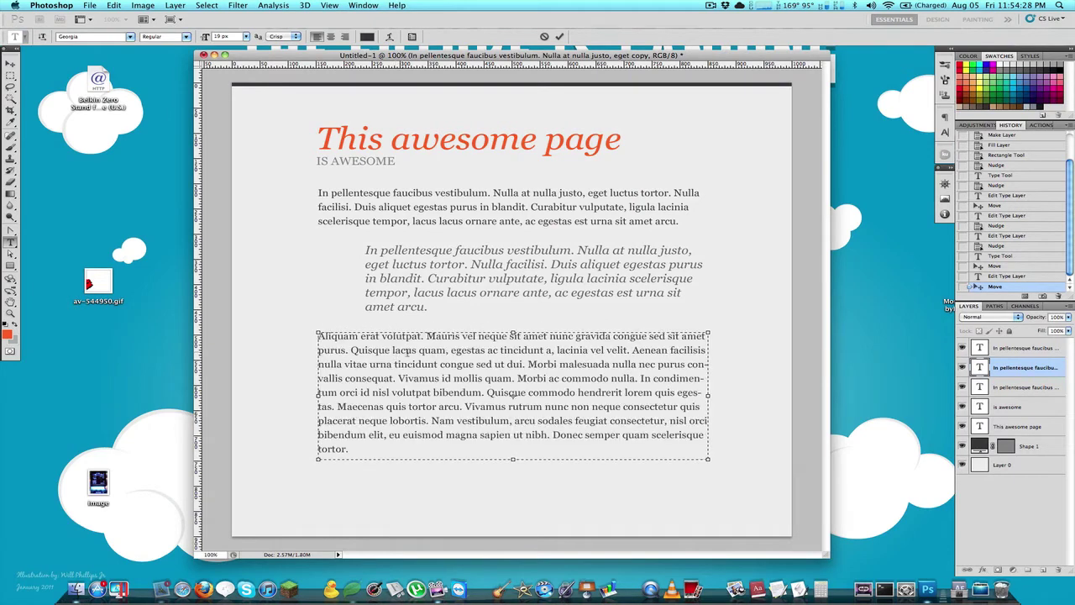
pyautogui.click(10, 64)
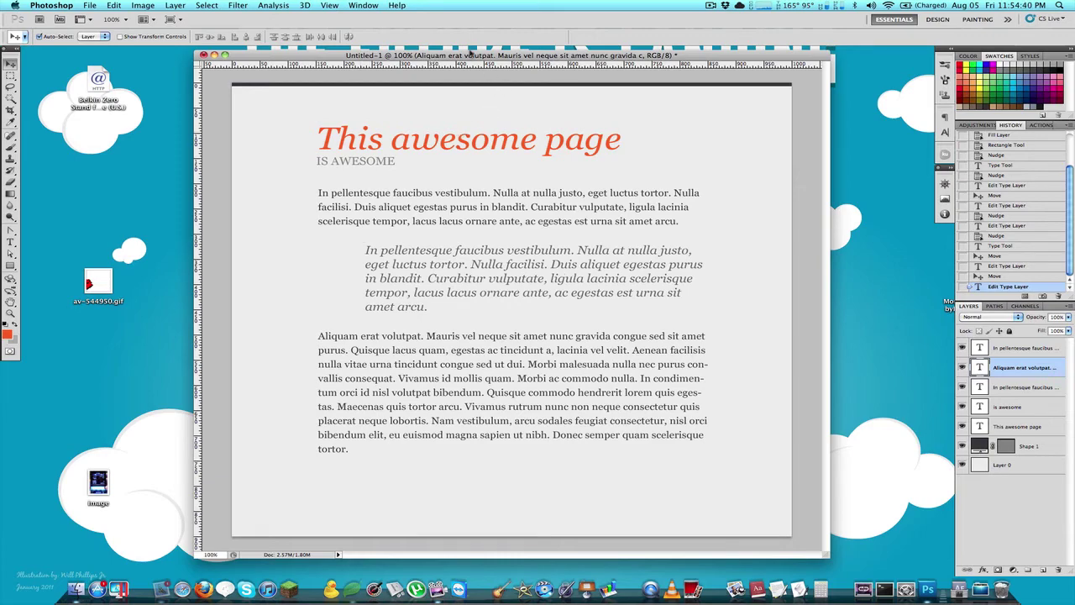
pyautogui.moveTo(470, 55); pyautogui.dragTo(308, 56)
pyautogui.click(352, 588)
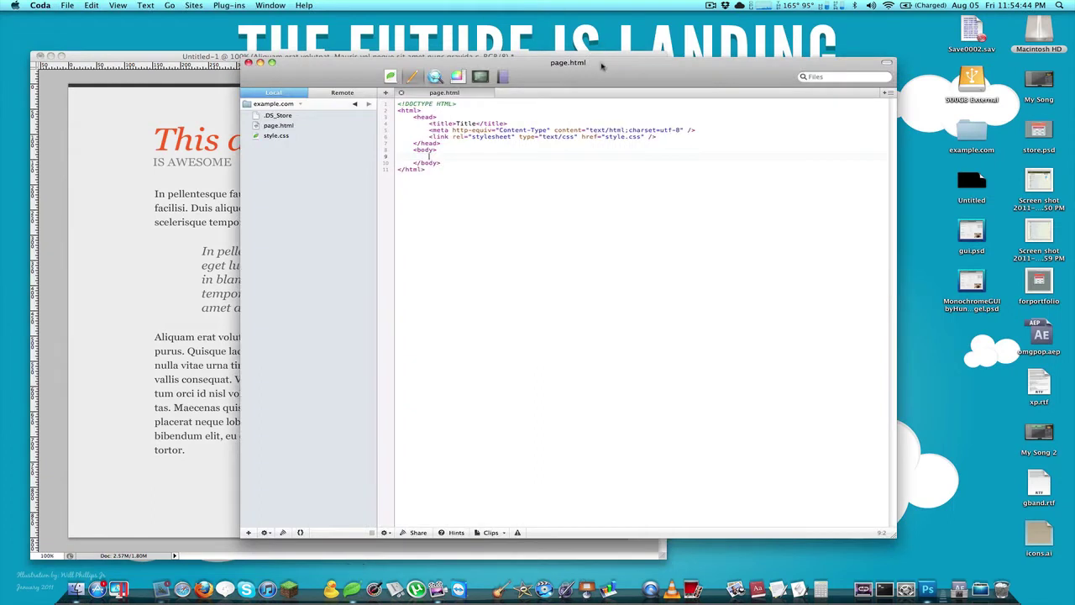
# Delete the .DS_Store file from the Coda site files
pyautogui.moveTo(592, 77); pyautogui.dragTo(656, 67)
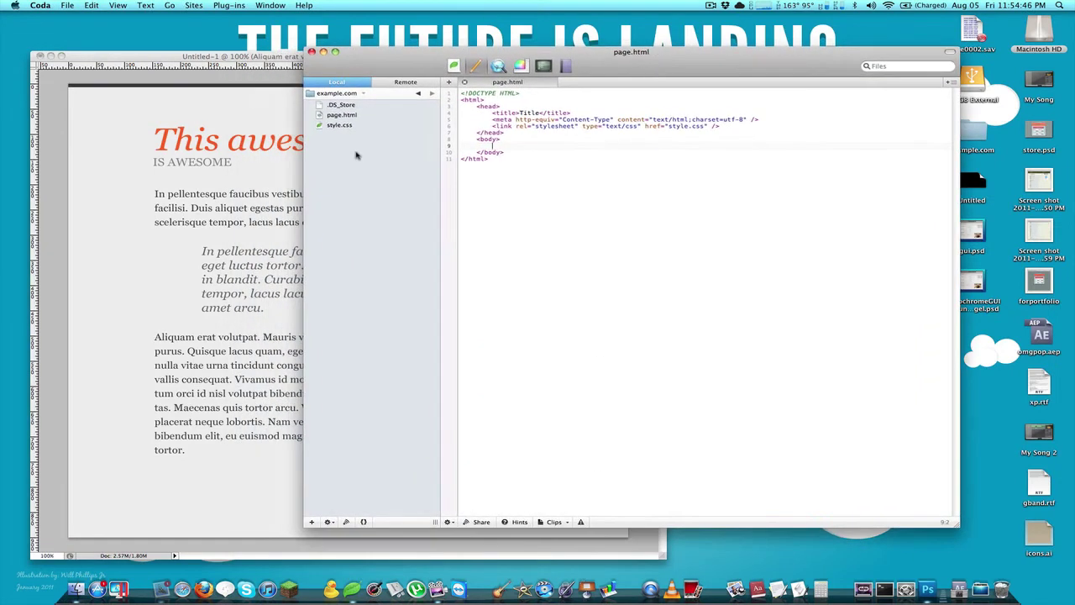
pyautogui.click(353, 105)
pyautogui.press('super+BackSpace')
pyautogui.press('Return')
# Open style.css and clear out all of its old CSS rules
pyautogui.doubleClick(373, 115)
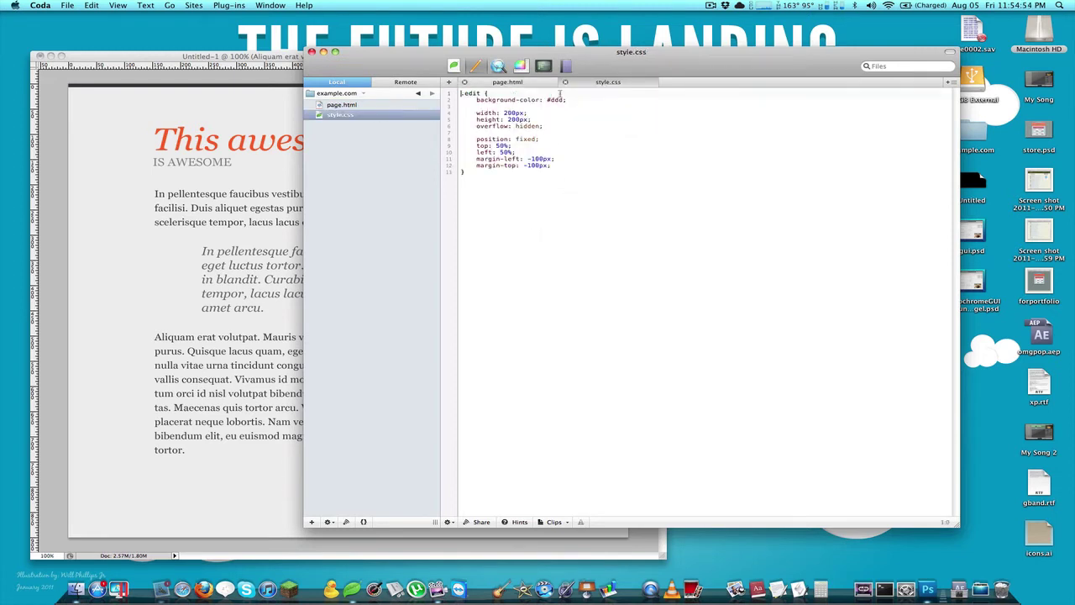
pyautogui.press('super+a')
pyautogui.press('BackSpace')
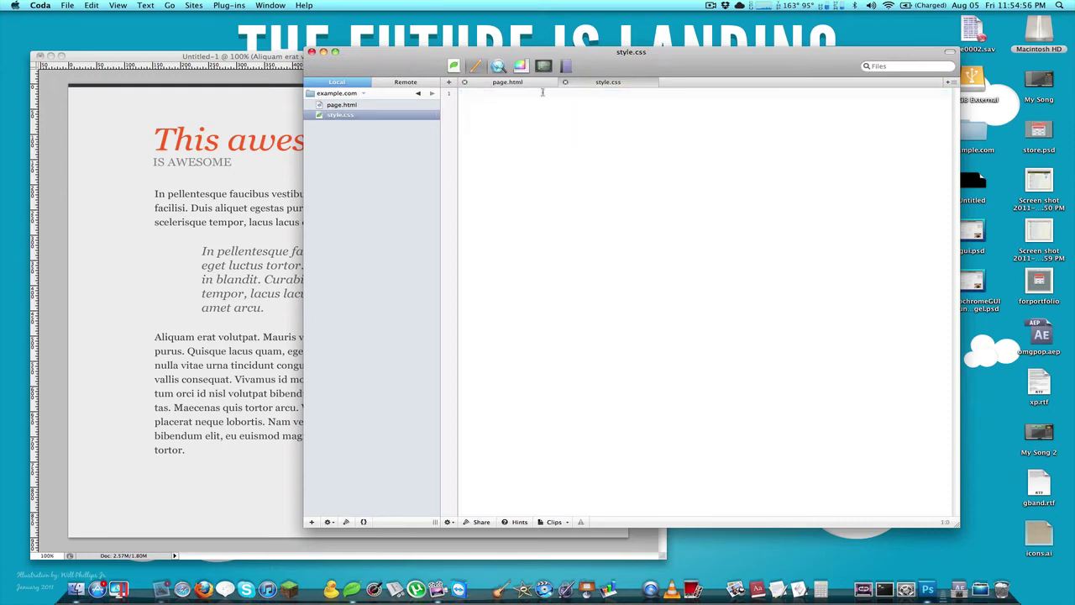
pyautogui.click(528, 83)
pyautogui.click(253, 267)
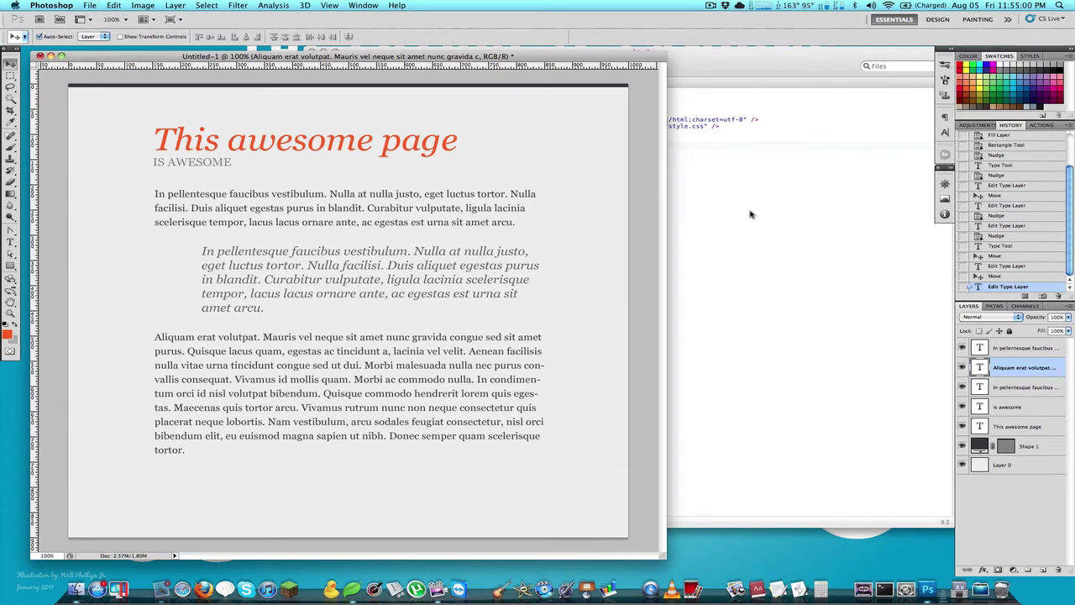
# Begin the empty style.css with a body { } rule
pyautogui.click(433, 89)
pyautogui.click(712, 207)
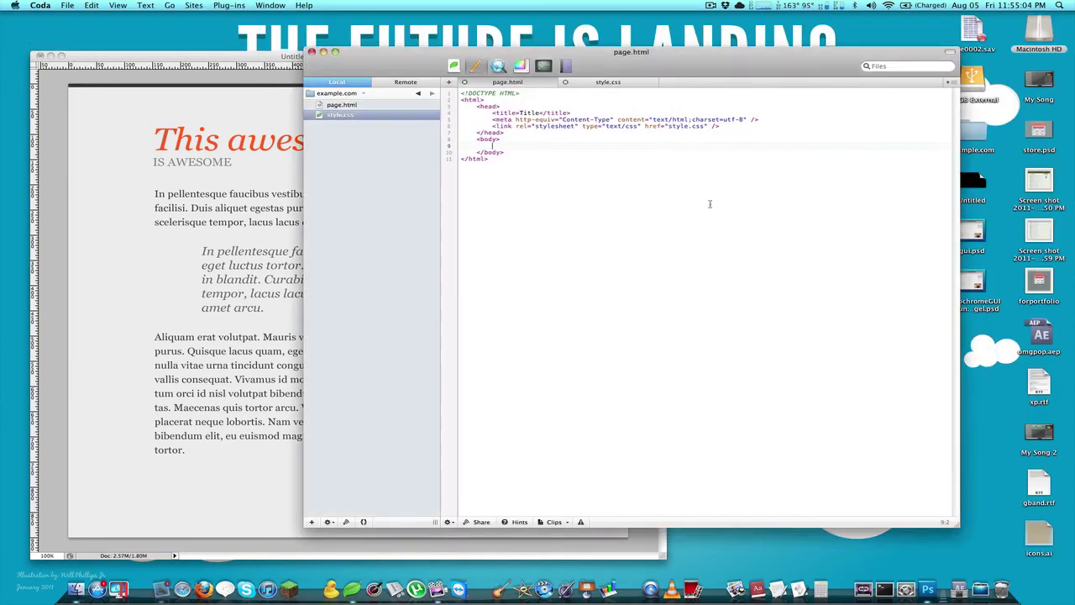
pyautogui.click(592, 84)
pyautogui.write('body {')
pyautogui.press('Return')
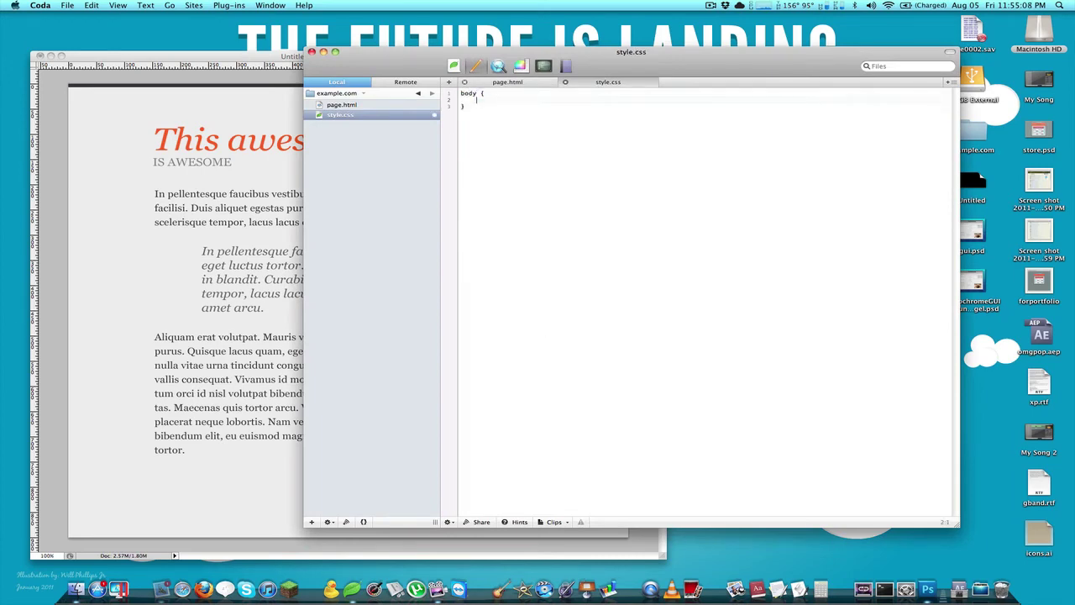
pyautogui.click(210, 323)
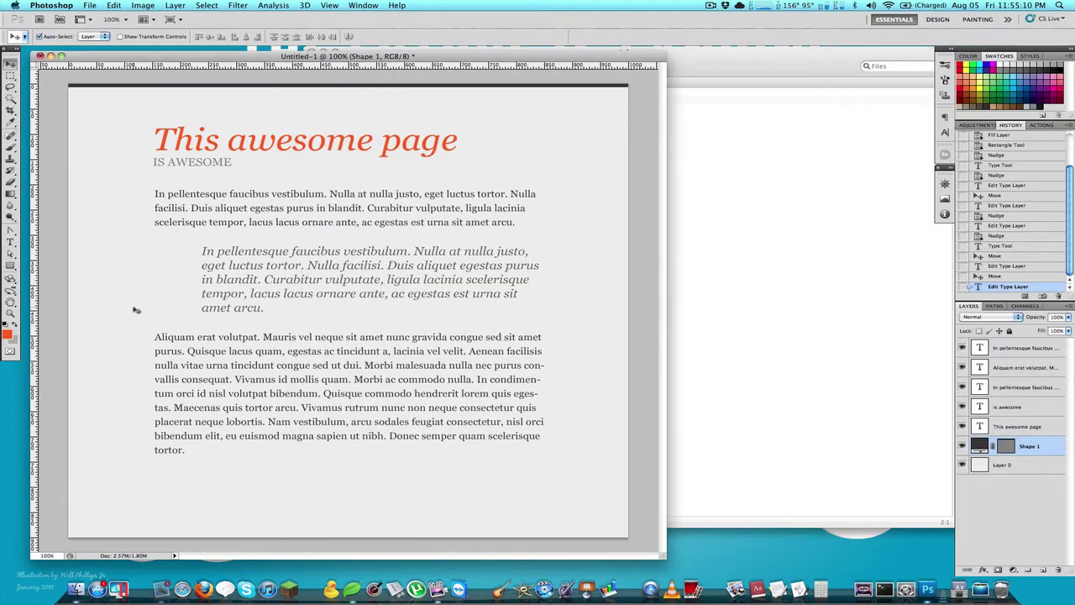
# Sample the mockup's background with DigitalColor Meter, reading ED ED ED
pyautogui.click(99, 319)
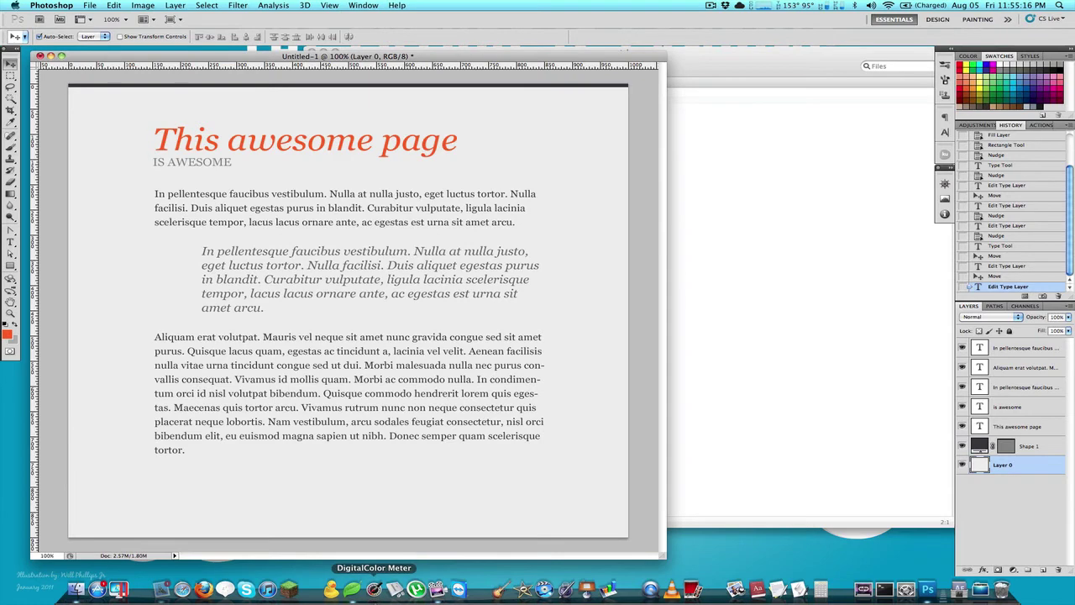
pyautogui.click(373, 589)
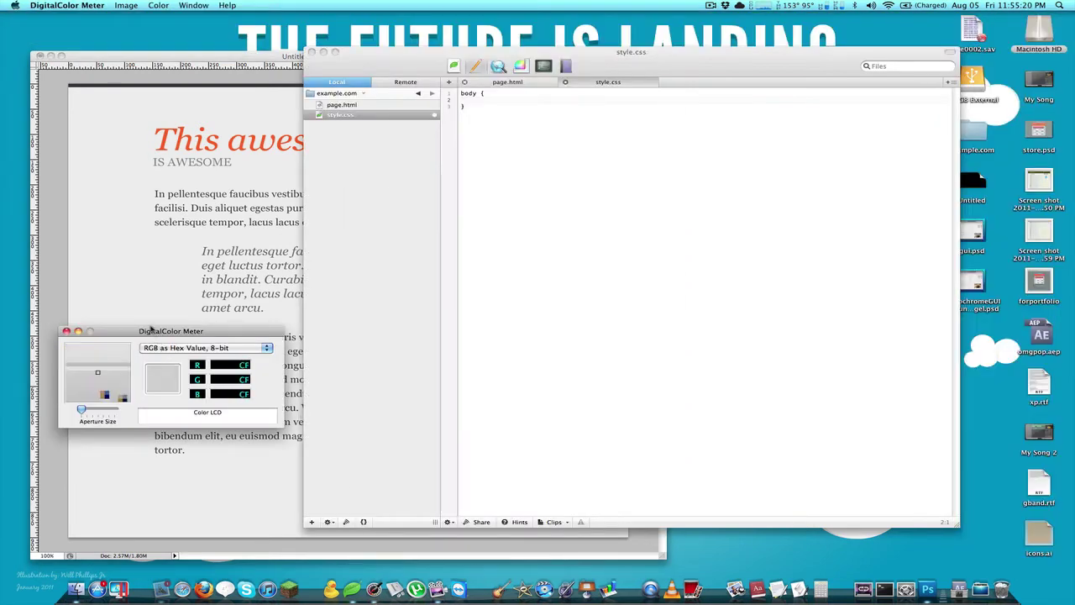
pyautogui.moveTo(155, 337); pyautogui.dragTo(149, 359)
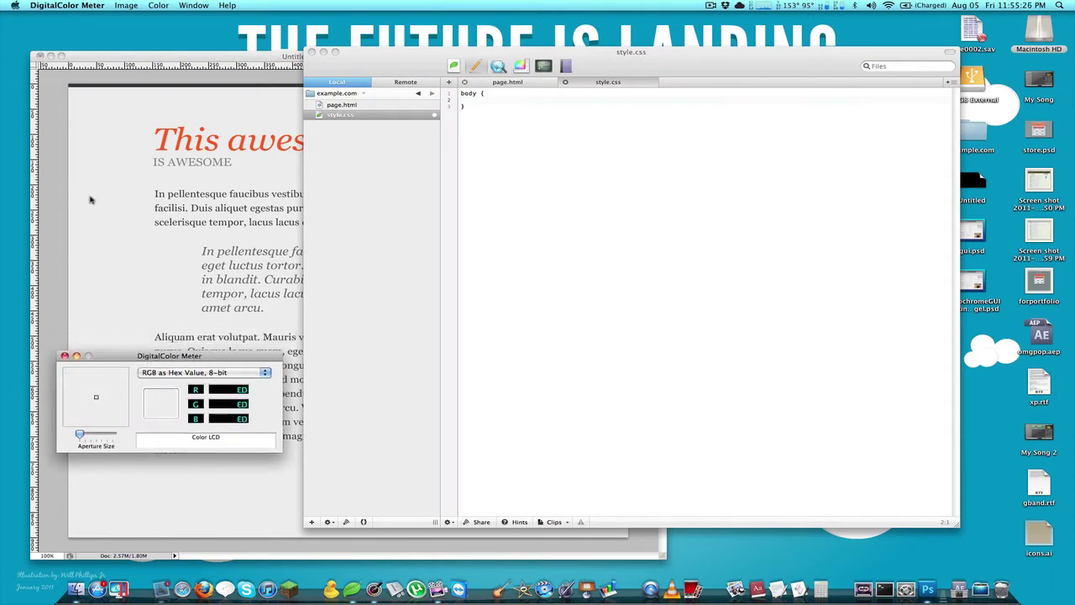
# Set background-color: #EDEDED in style.css's body rule
pyautogui.click(562, 177)
pyautogui.write('back')
pyautogui.press('Down')
pyautogui.press('Down')
pyautogui.press('Down')
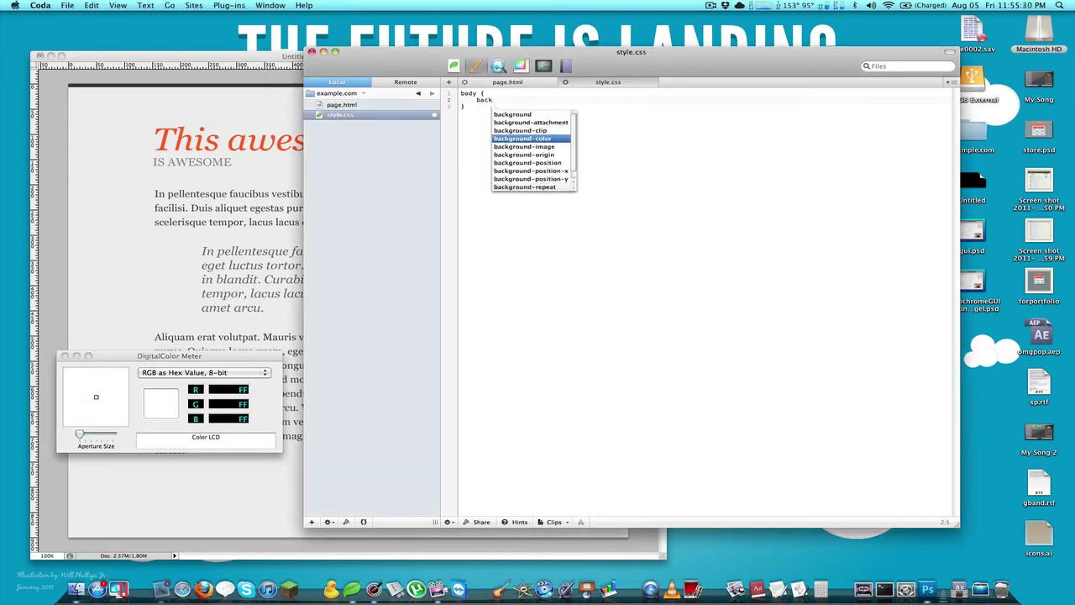
pyautogui.press('Return')
pyautogui.write('#EDEDED;')
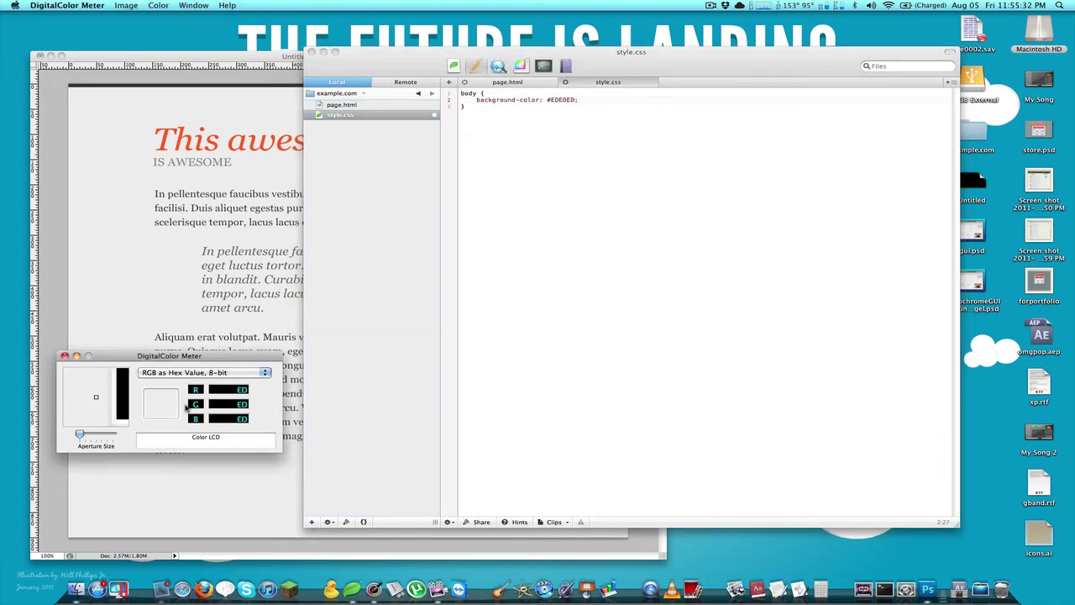
pyautogui.click(132, 326)
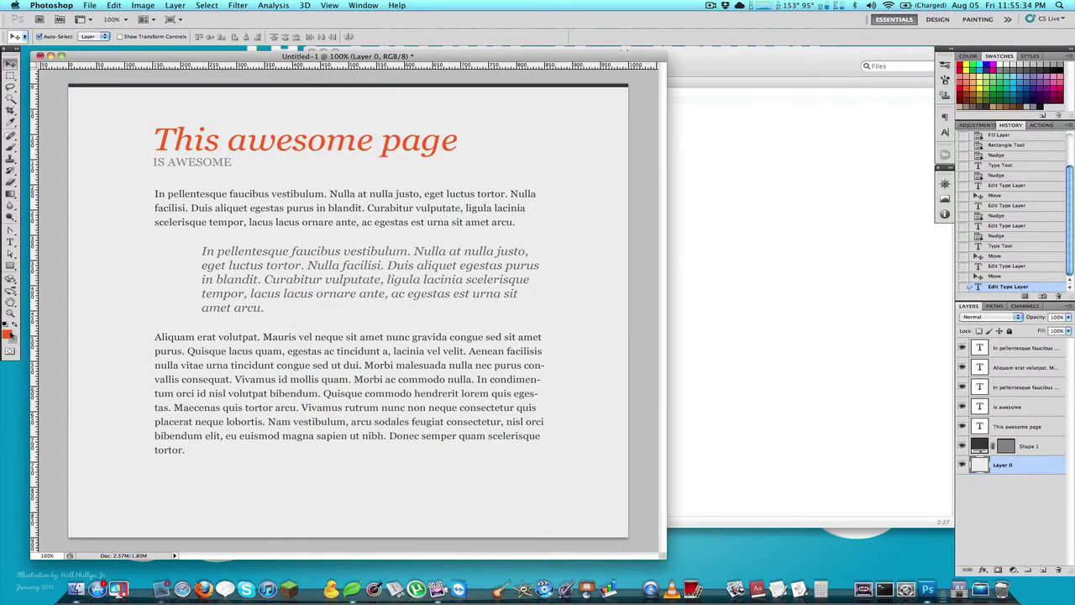
# Eyedrop the canvas background in the colour picker to confirm ededed, then cancel
pyautogui.click(7, 334)
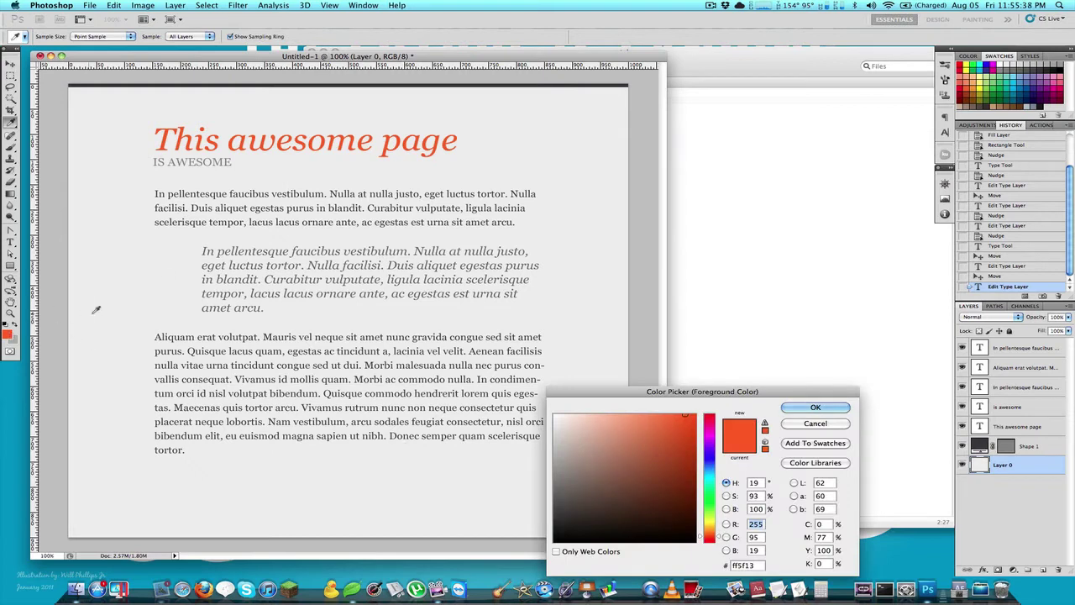
pyautogui.click(132, 278)
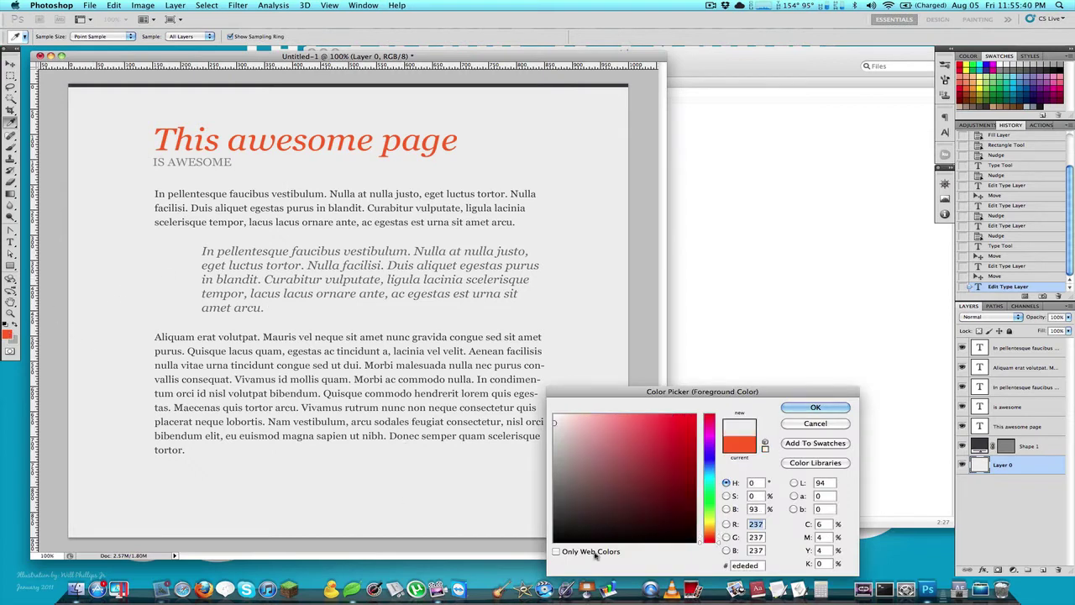
pyautogui.click(815, 424)
pyautogui.click(746, 254)
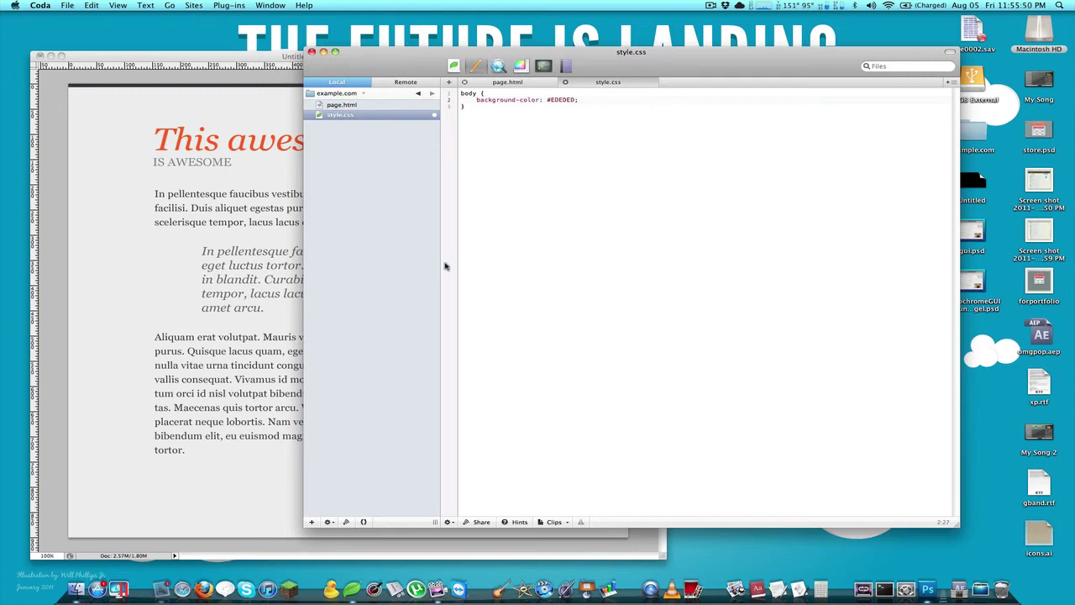
# Add margin: 0 to the body rule in style.css
pyautogui.click(184, 179)
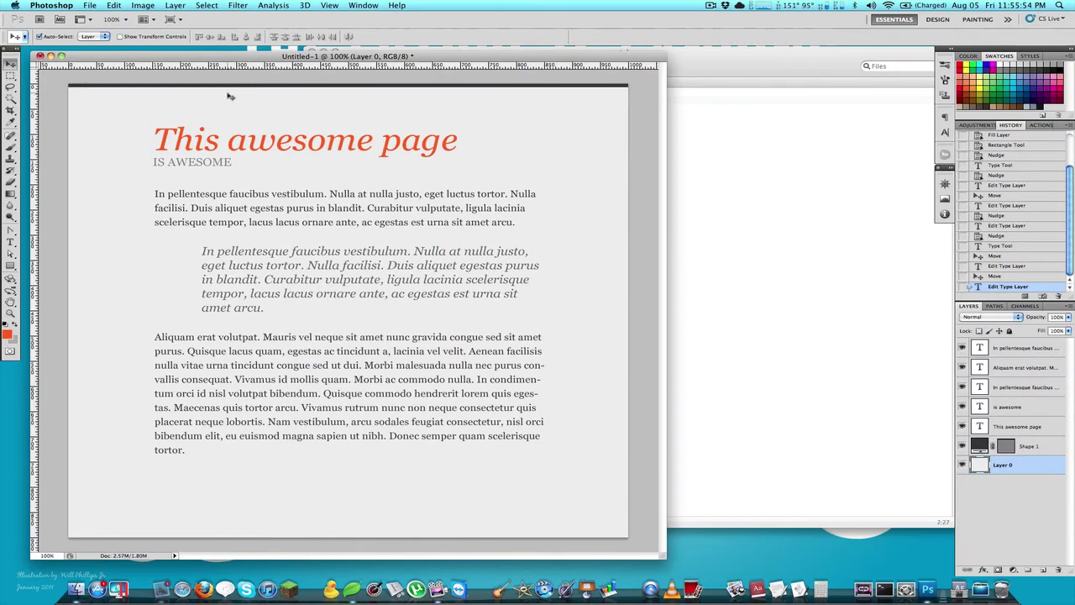
pyautogui.click(786, 164)
pyautogui.write('margin: 0;')
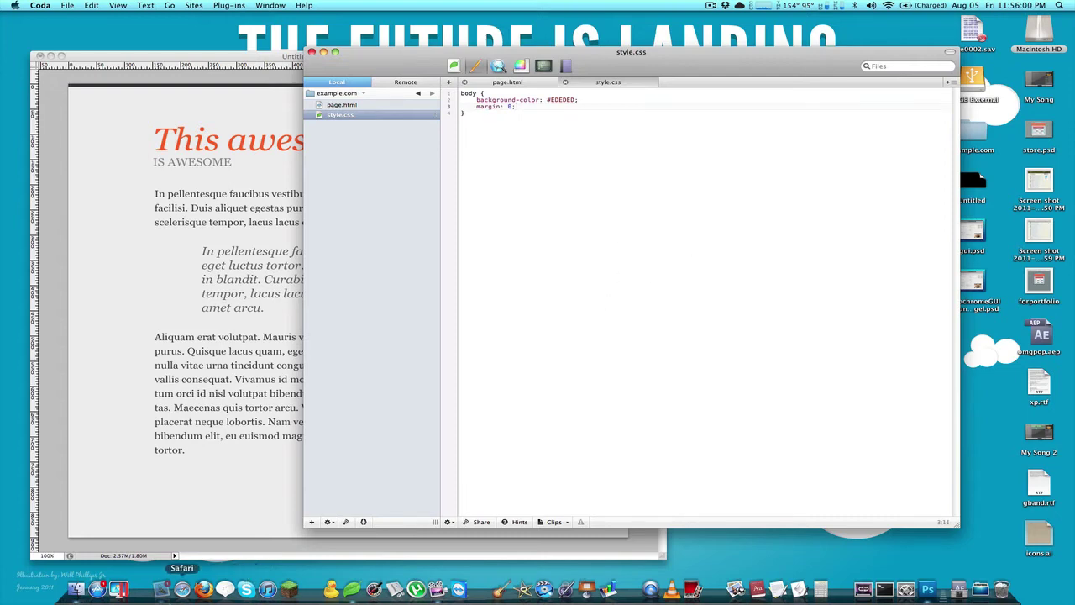
# Open page.html from the example.com folder in Safari
pyautogui.click(203, 589)
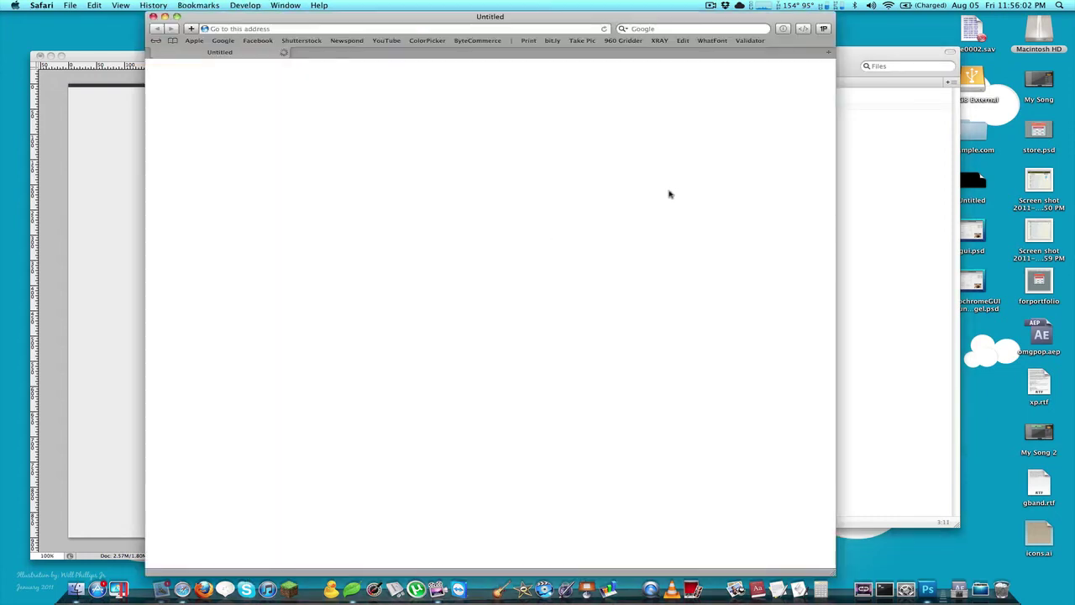
pyautogui.press('super+q')
pyautogui.click(984, 130)
pyautogui.doubleClick(985, 130)
pyautogui.doubleClick(577, 134)
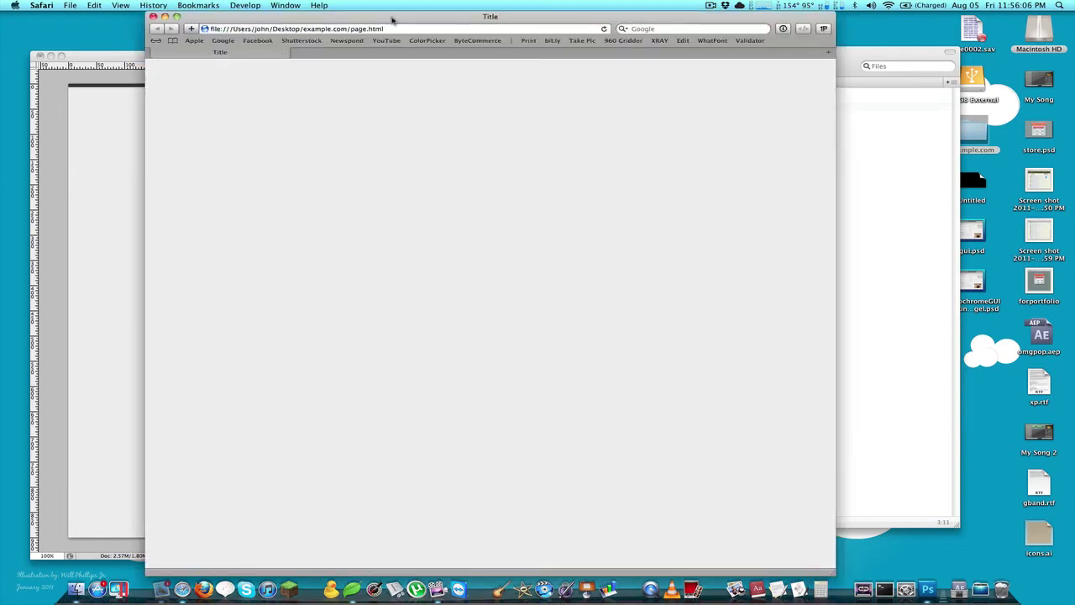